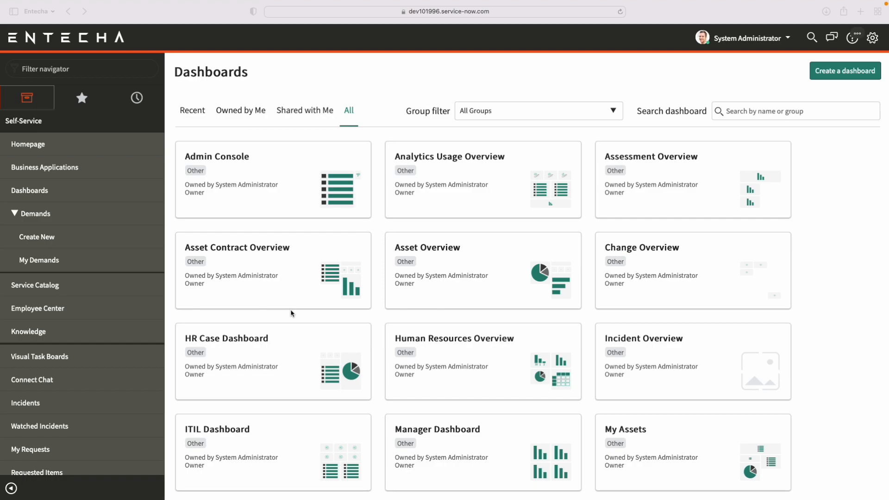
# Filter the navigator for "reports" and open View / Run under Reports.
pyautogui.click(59, 72)
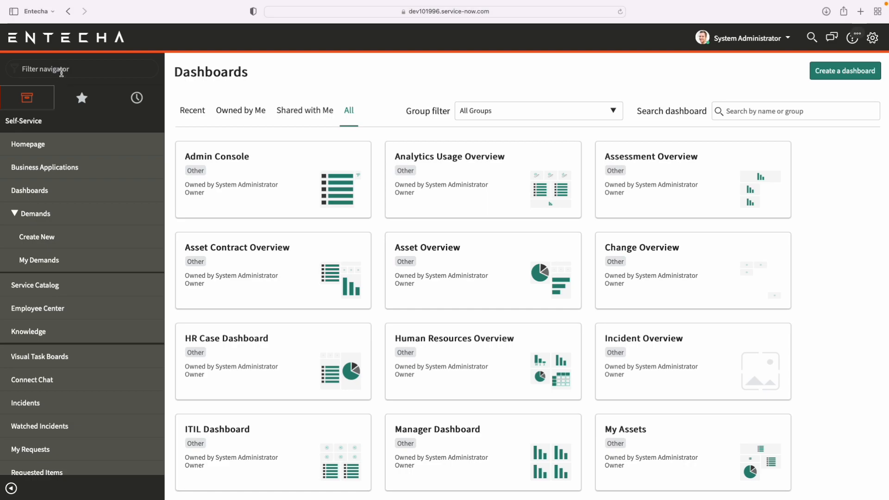
pyautogui.write('reports')
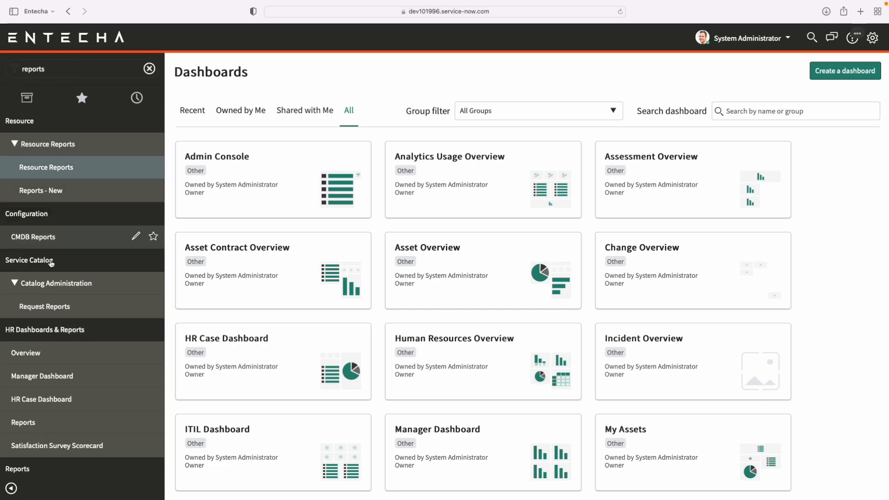
pyautogui.scroll(-1, 88, 340)
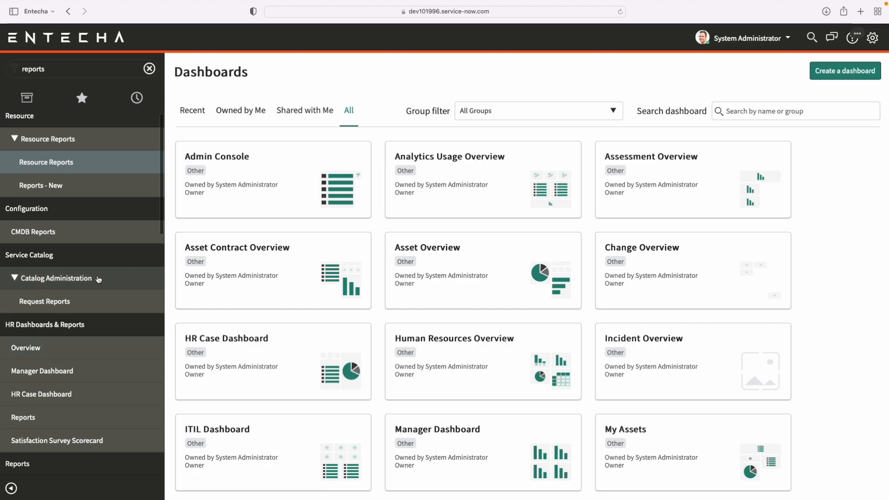
pyautogui.scroll(-4, 99, 279)
pyautogui.scroll(-4, 99, 279)
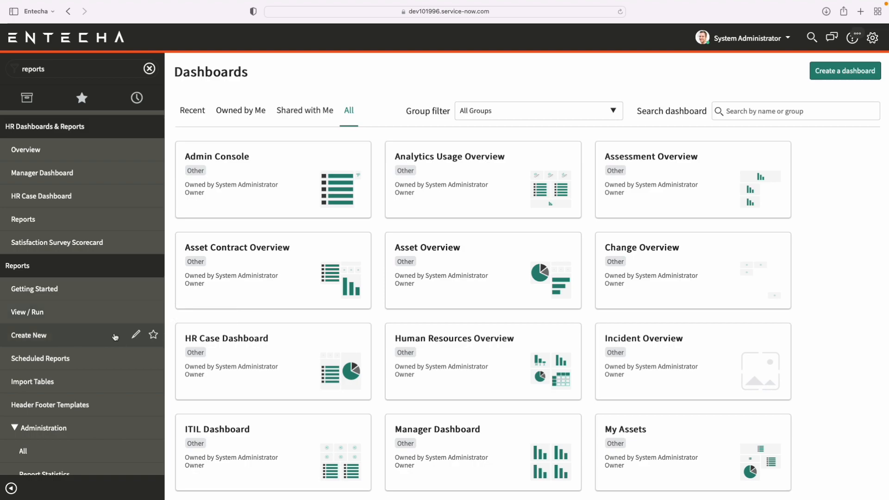
pyautogui.scroll(1, 51, 319)
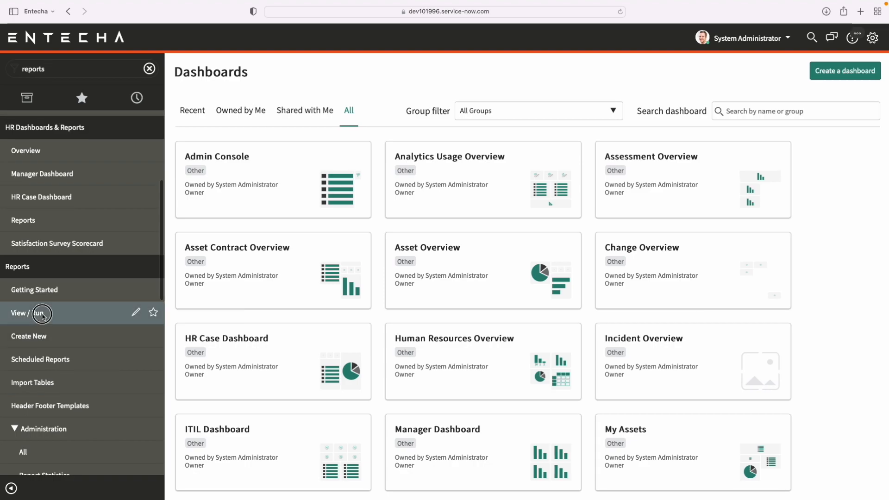
pyautogui.click(49, 316)
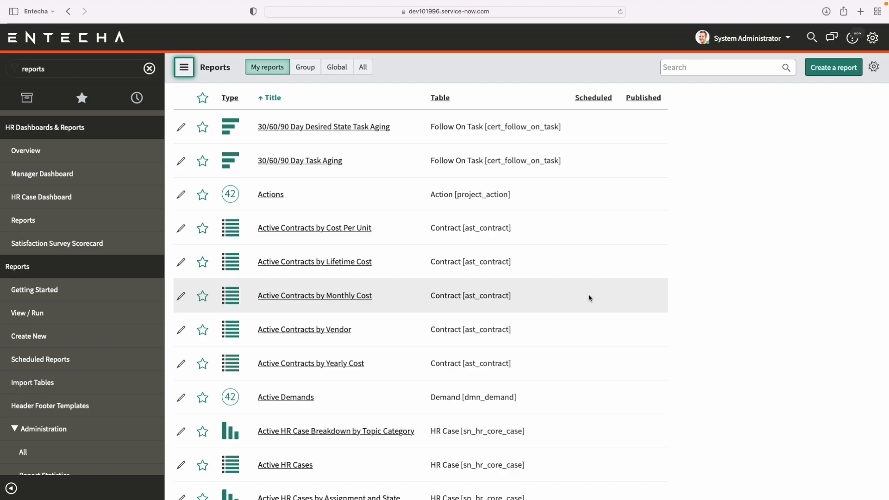
# Start creating a new report from the reports list and set its source type to Table.
pyautogui.scroll(-6, 587, 298)
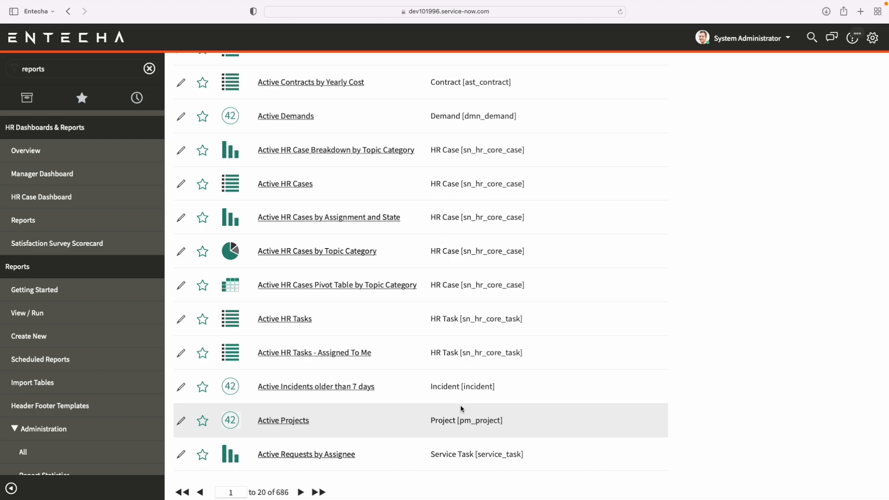
pyautogui.scroll(6, 654, 210)
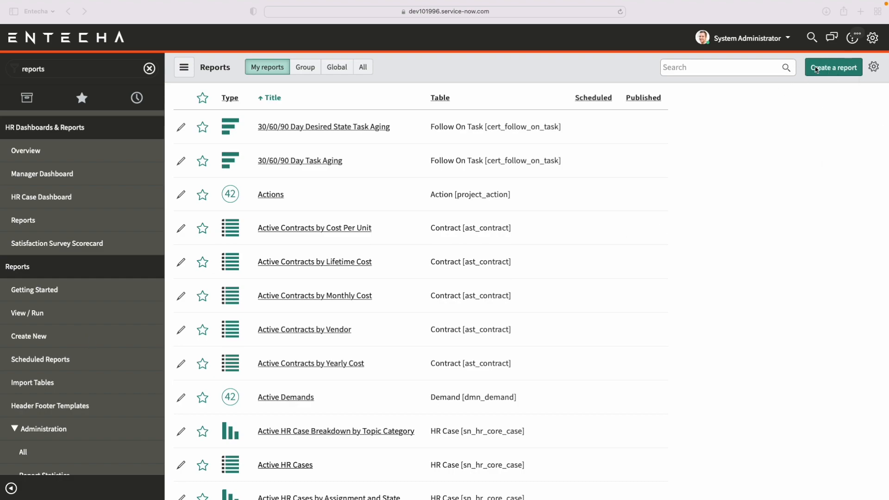
pyautogui.click(837, 74)
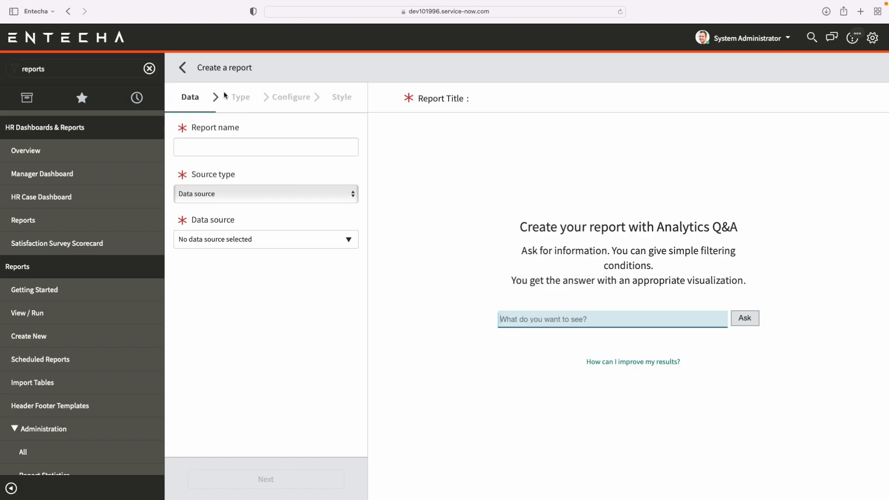
pyautogui.click(252, 143)
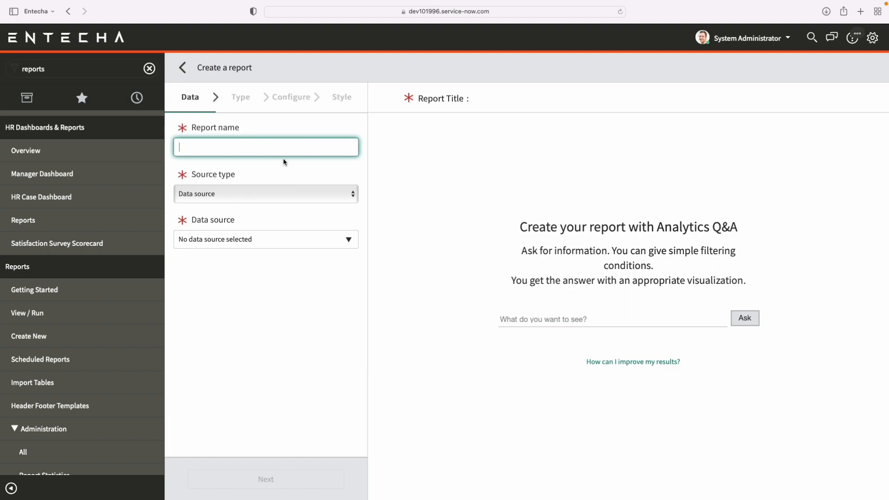
pyautogui.click(252, 193)
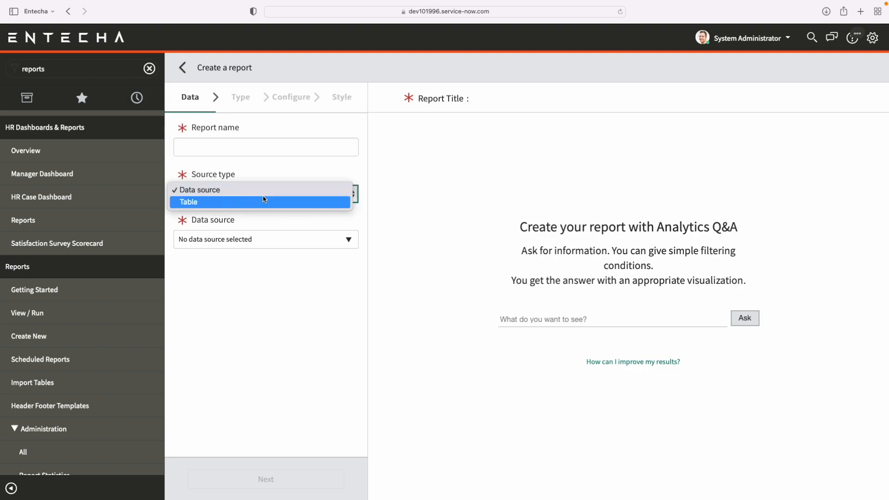
pyautogui.click(258, 202)
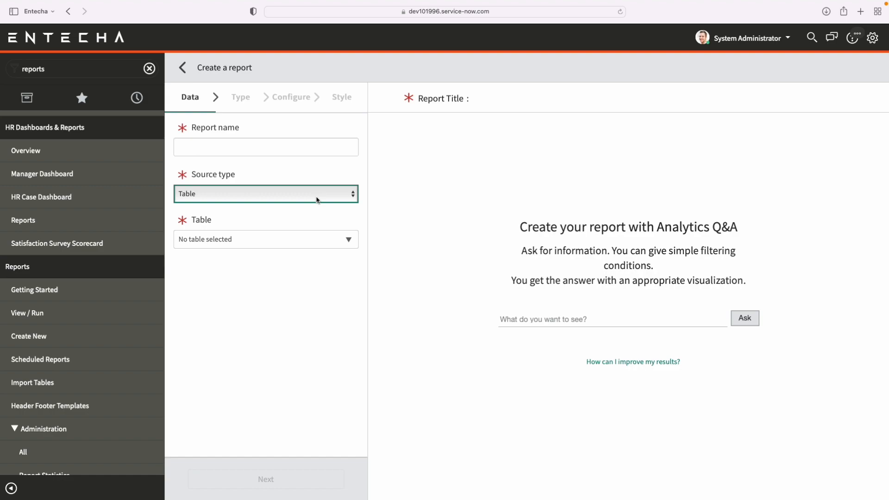
# Filter the navigator for "hr profile" and view the HR Profiles list in a separate browser tab.
pyautogui.click(149, 70)
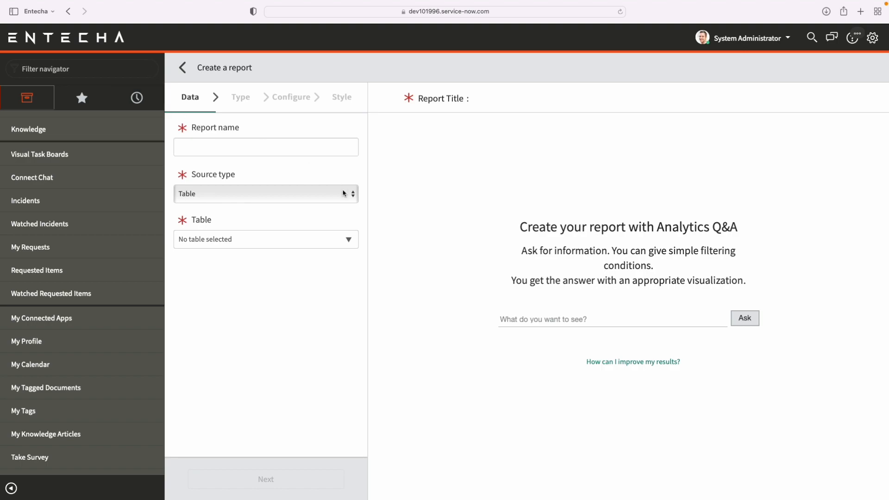
pyautogui.write('hr profile')
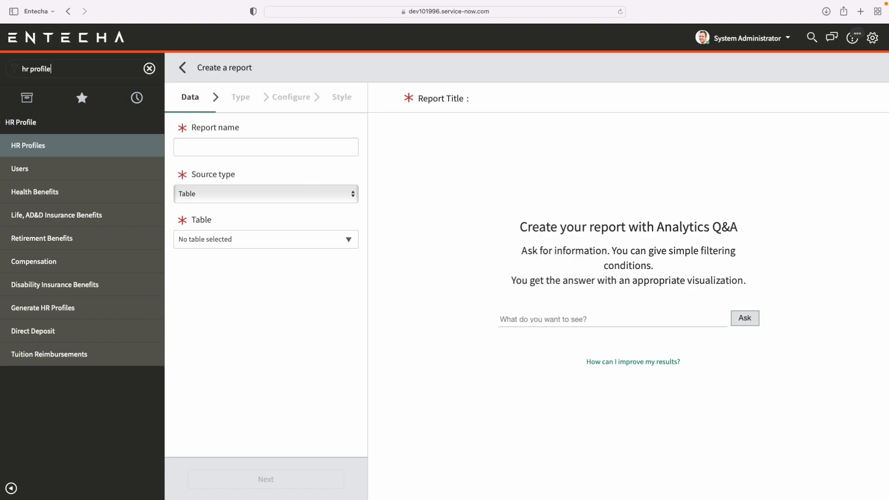
pyautogui.keyDown('super'); pyautogui.click(69, 151); pyautogui.keyUp('super')
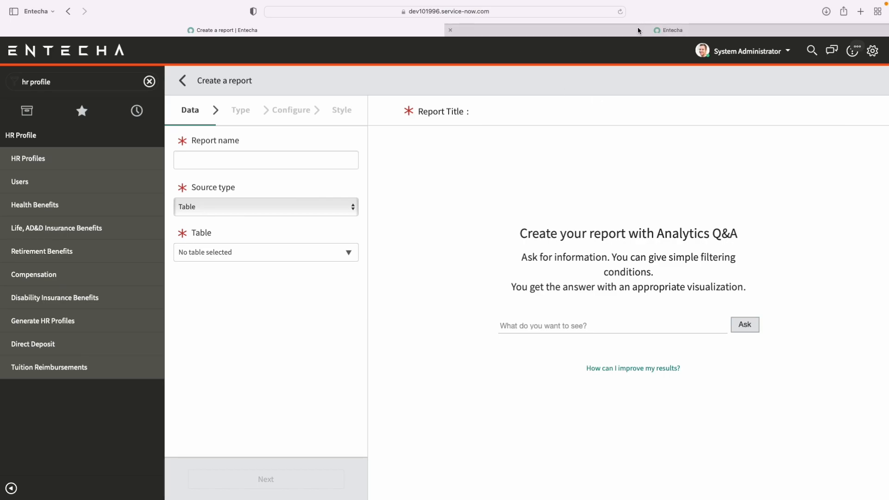
pyautogui.click(638, 27)
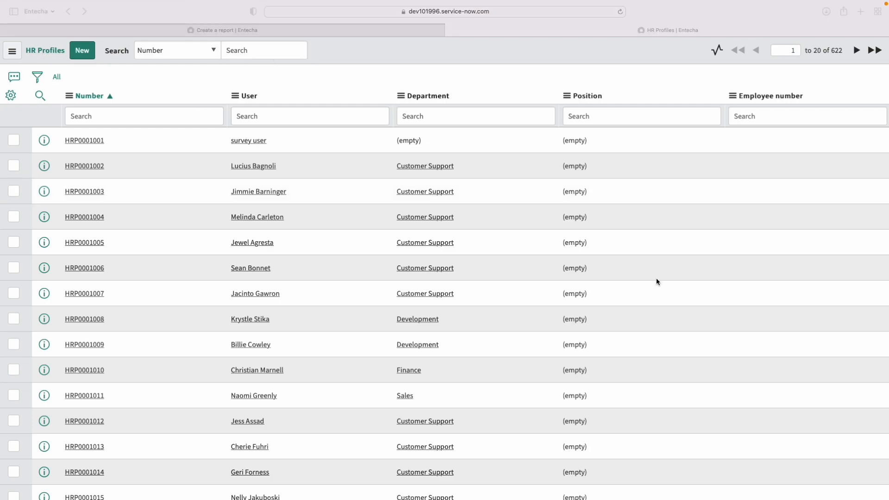
# Return to the report being created and name it "Department Breakdown".
pyautogui.click(386, 31)
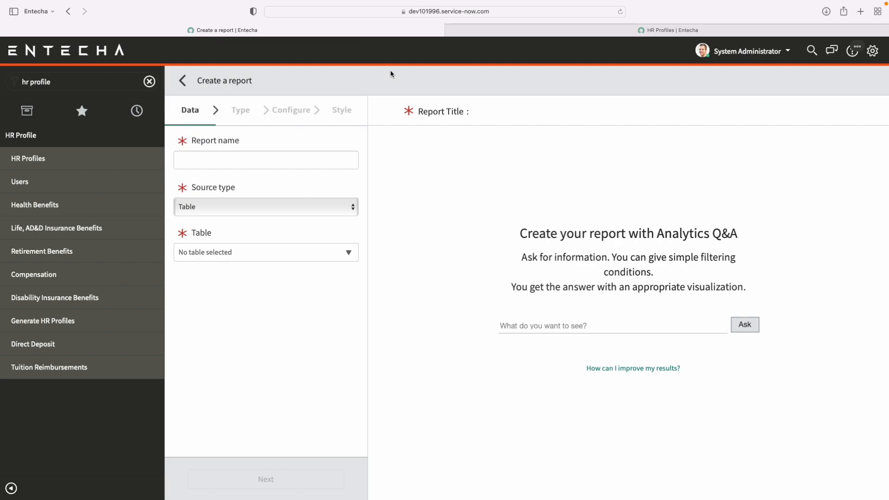
pyautogui.click(306, 165)
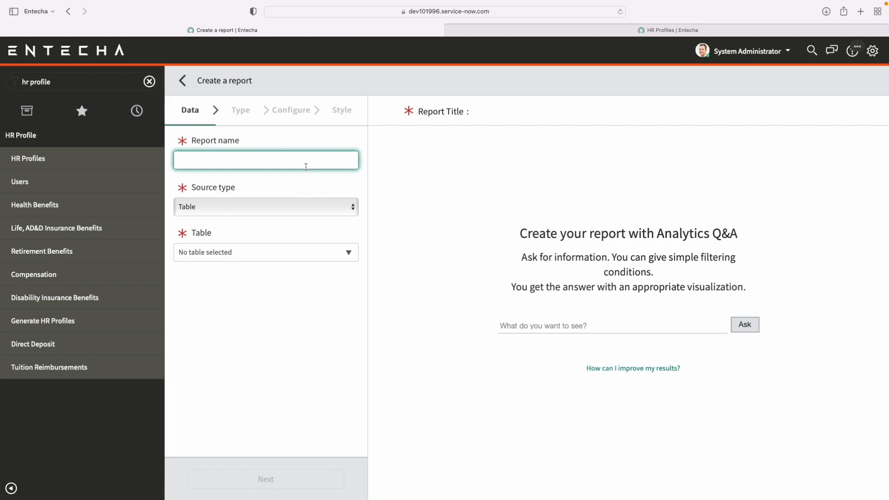
pyautogui.write('Department Breakdown')
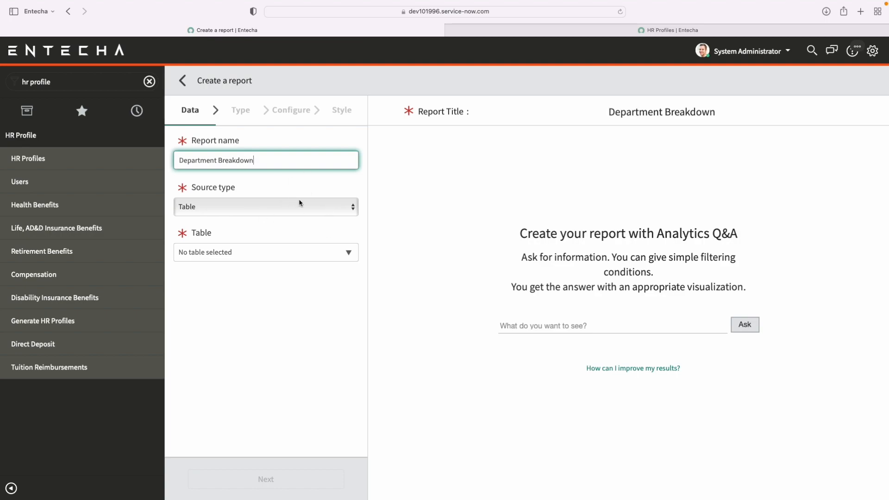
# Search the tables for "hr profile" and select HR Profile [sn_hr_core_profile] as the report's table.
pyautogui.click(288, 254)
pyautogui.write('hr ')
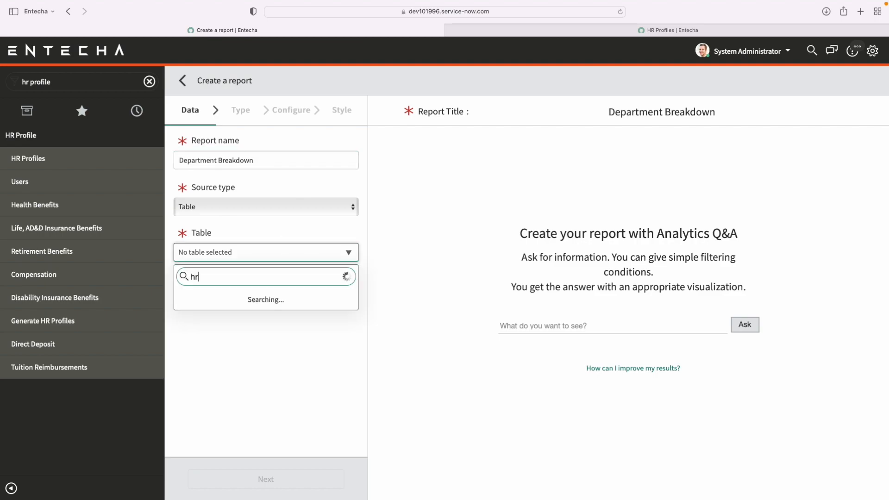
pyautogui.write('profile')
pyautogui.tripleClick(259, 274)
pyautogui.press('BackSpace')
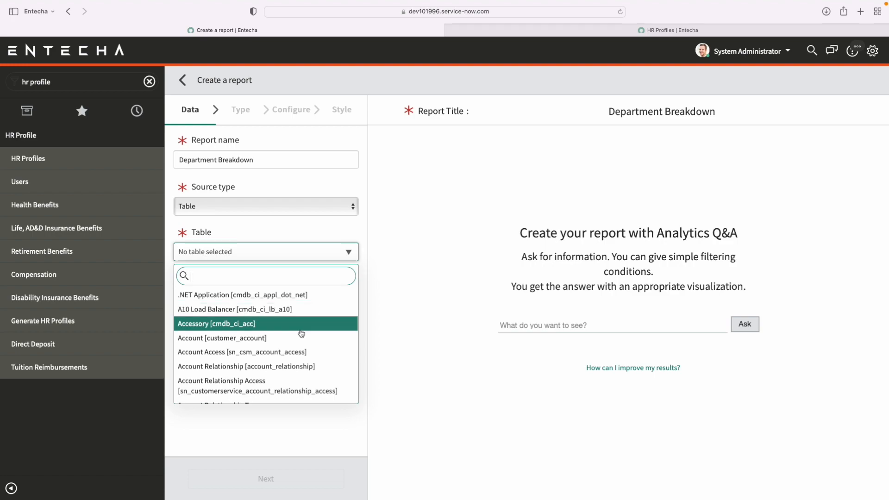
pyautogui.scroll(-10, 301, 333)
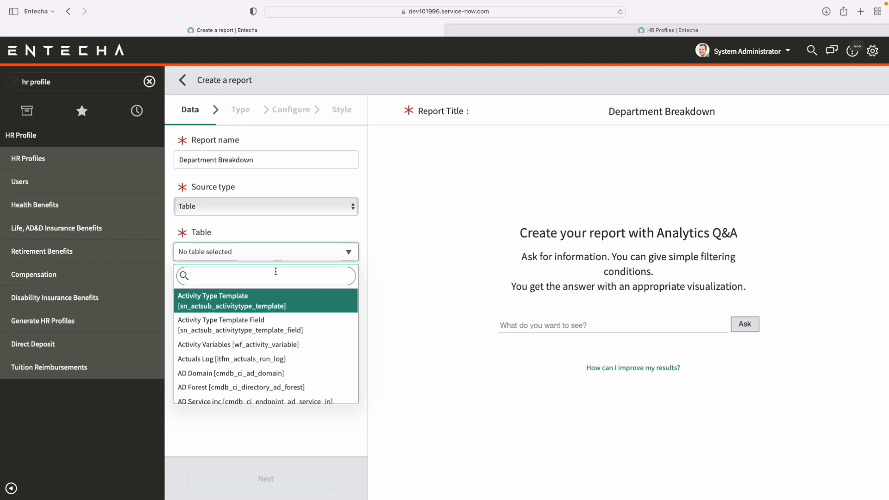
pyautogui.write('hr pro')
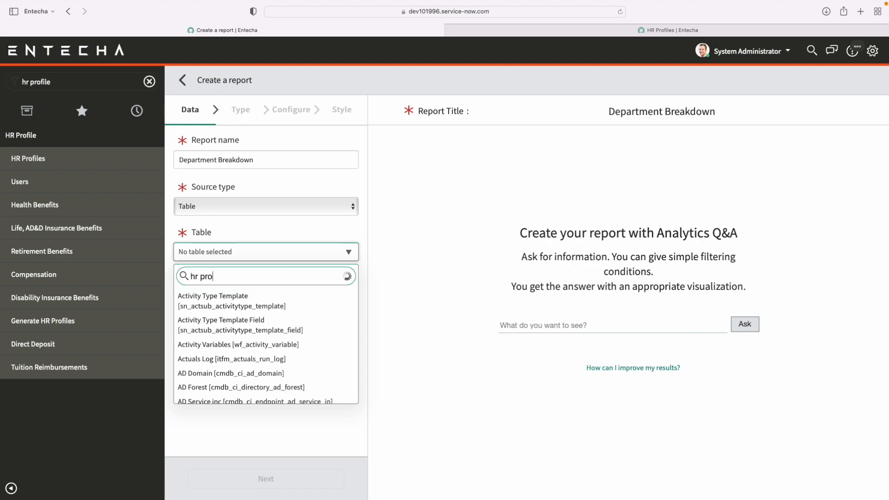
pyautogui.write('file')
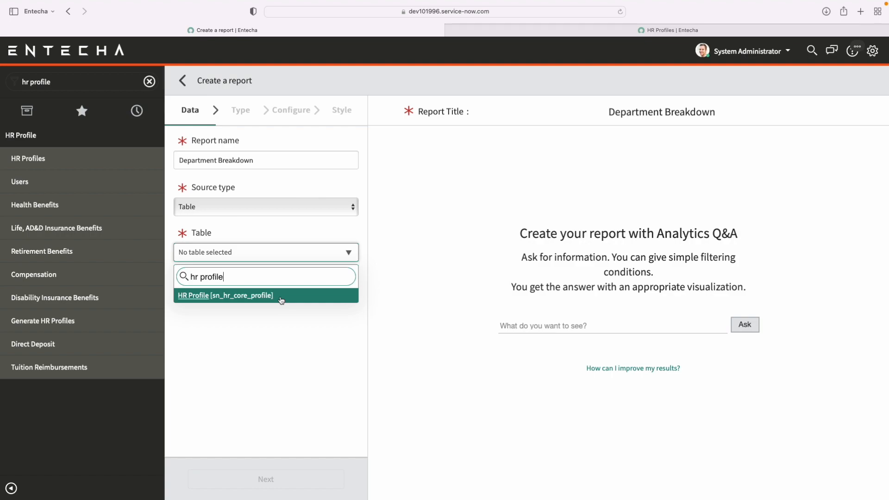
pyautogui.click(281, 301)
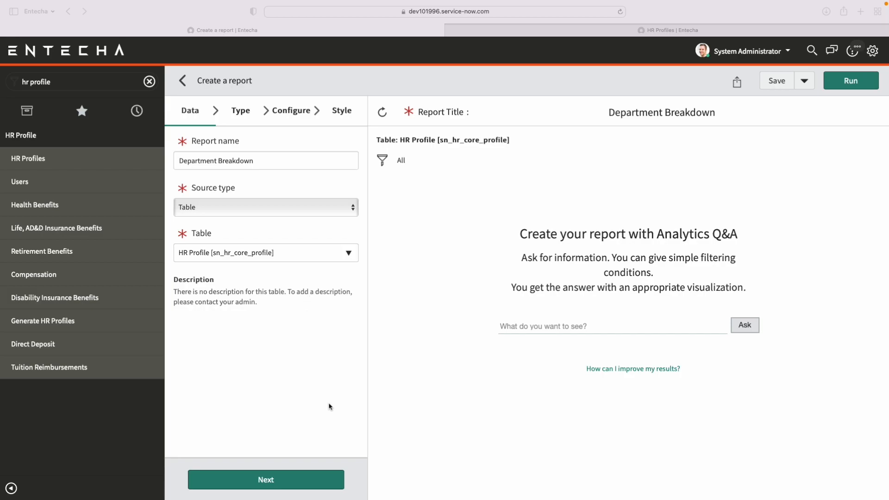
# Continue to the report's visualization types, choose Single Score and run the report.
pyautogui.click(309, 481)
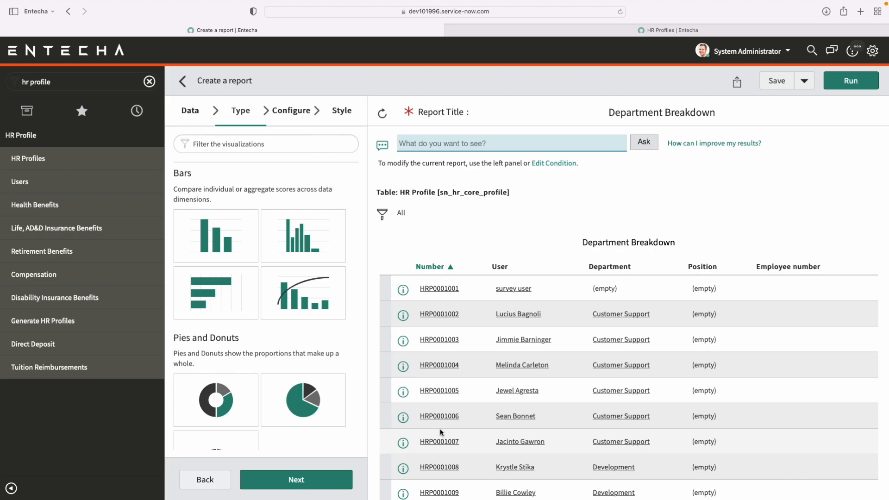
pyautogui.scroll(-1, 439, 428)
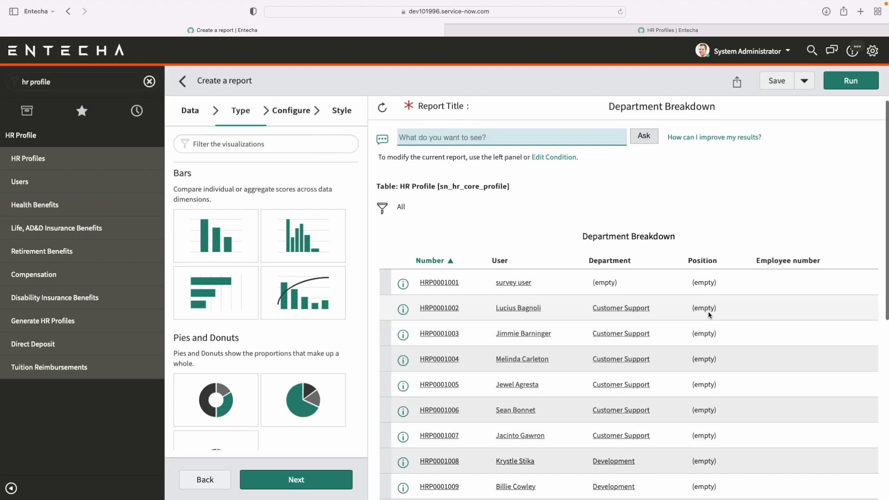
pyautogui.scroll(-2, 538, 376)
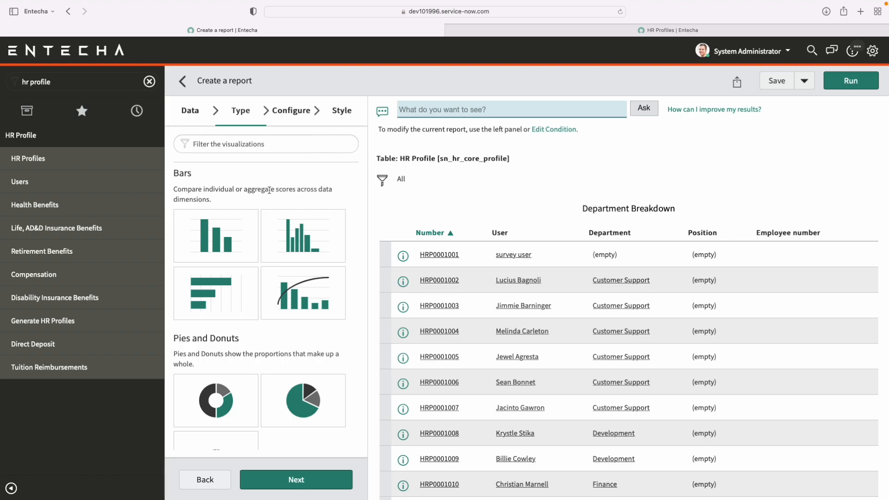
pyautogui.scroll(-1, 227, 194)
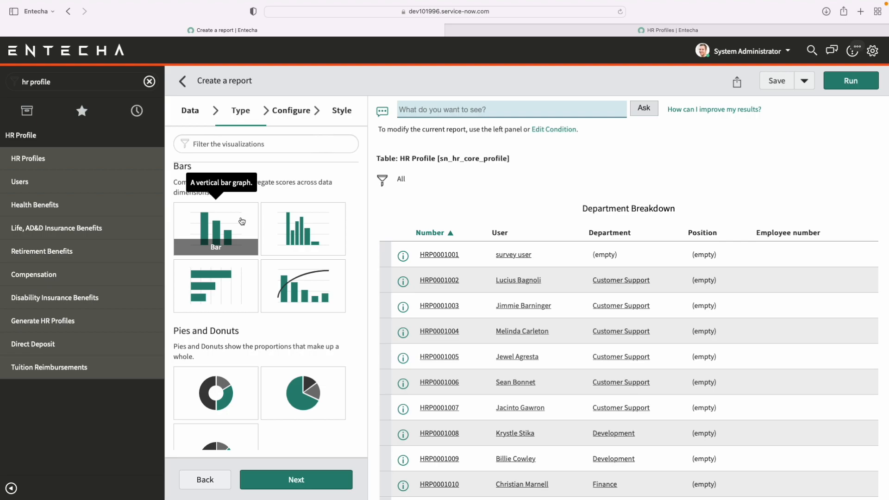
pyautogui.scroll(-5, 226, 355)
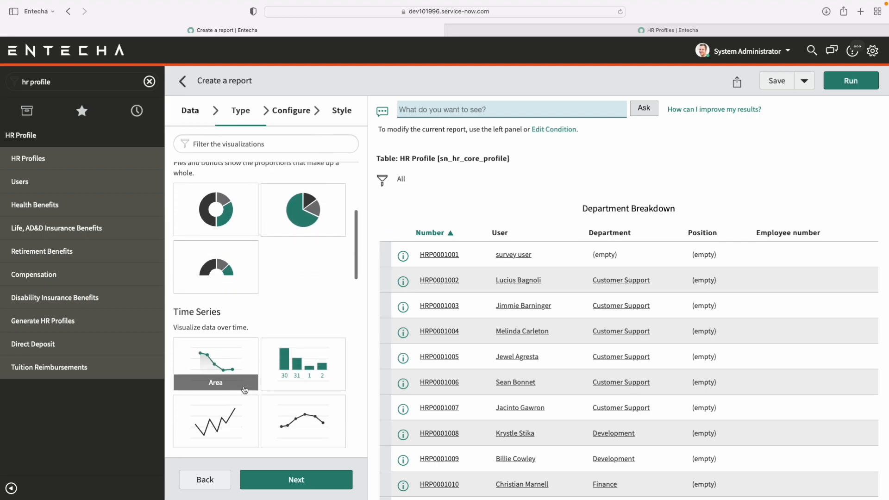
pyautogui.scroll(-3, 278, 375)
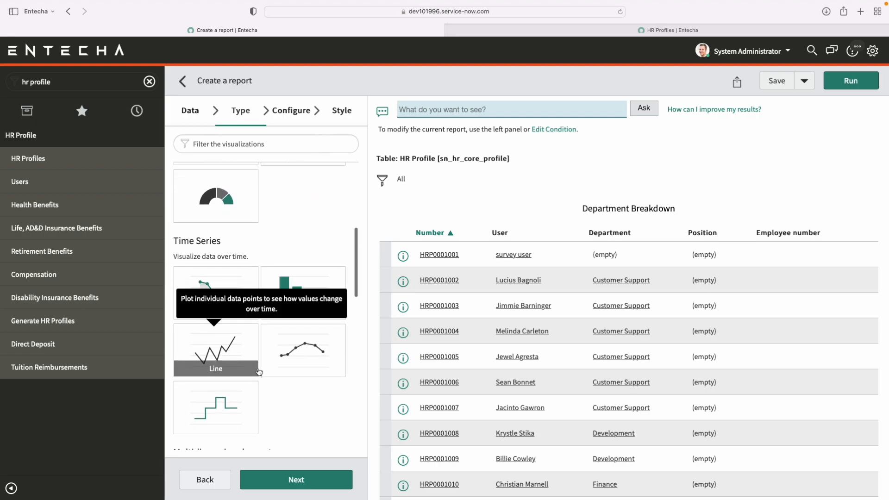
pyautogui.scroll(-5, 302, 393)
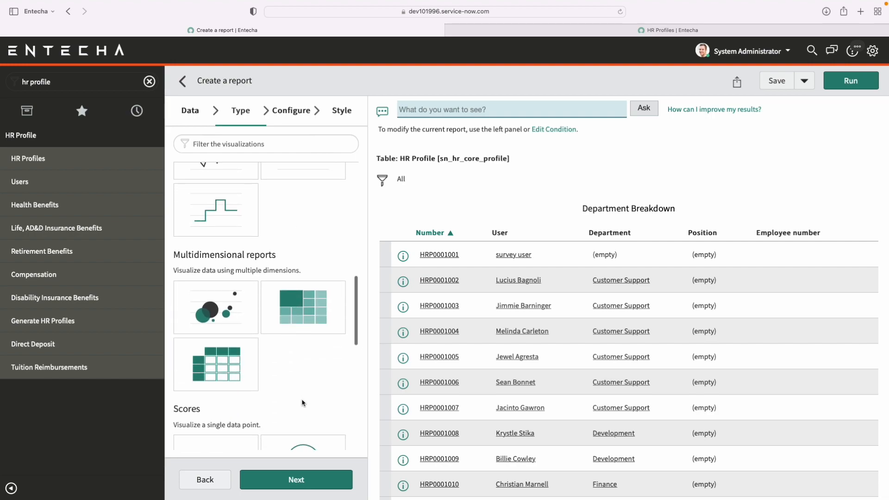
pyautogui.scroll(-2, 302, 402)
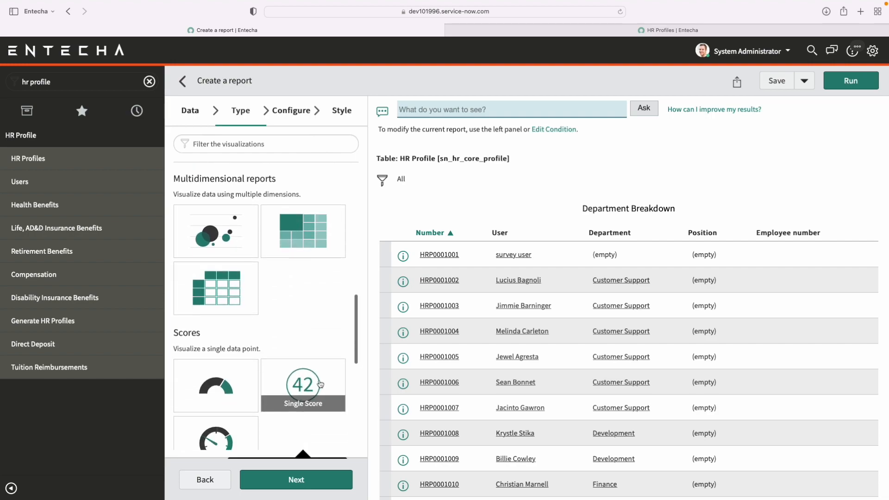
pyautogui.click(323, 376)
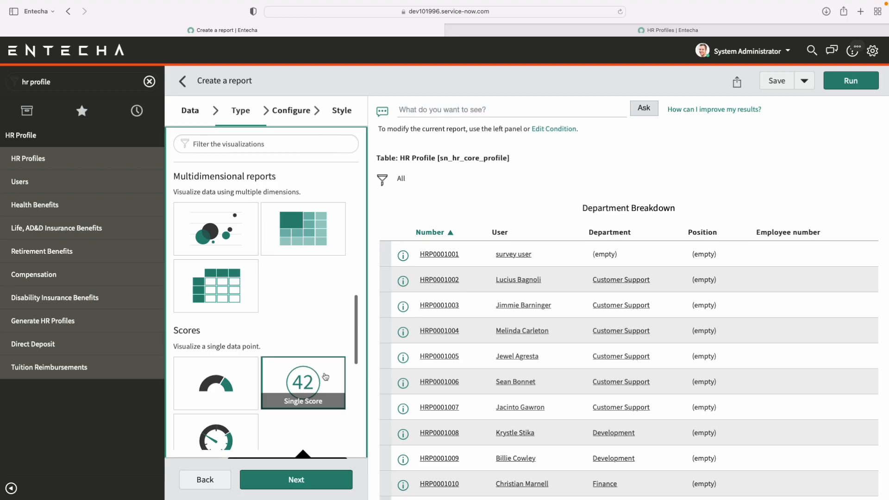
pyautogui.click(840, 88)
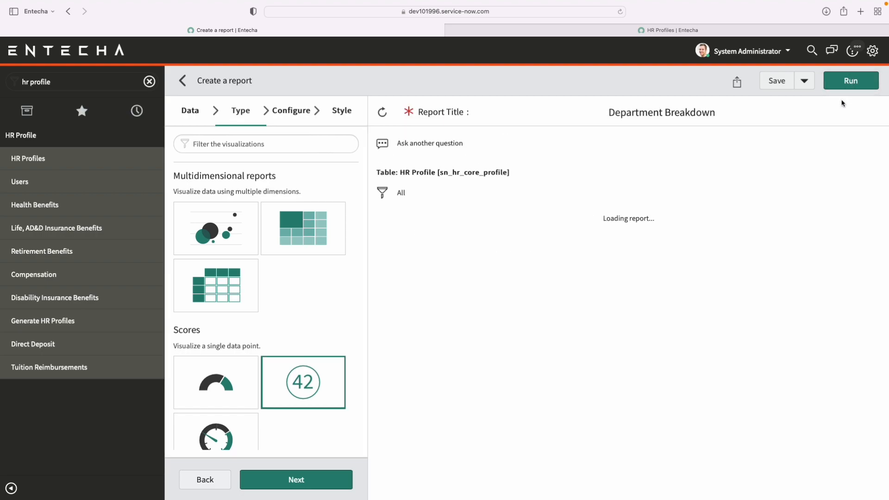
# Look through the visualization types, switch the report from Single Score to a vertical Bar chart and continue to its configuration.
pyautogui.scroll(-3, 290, 320)
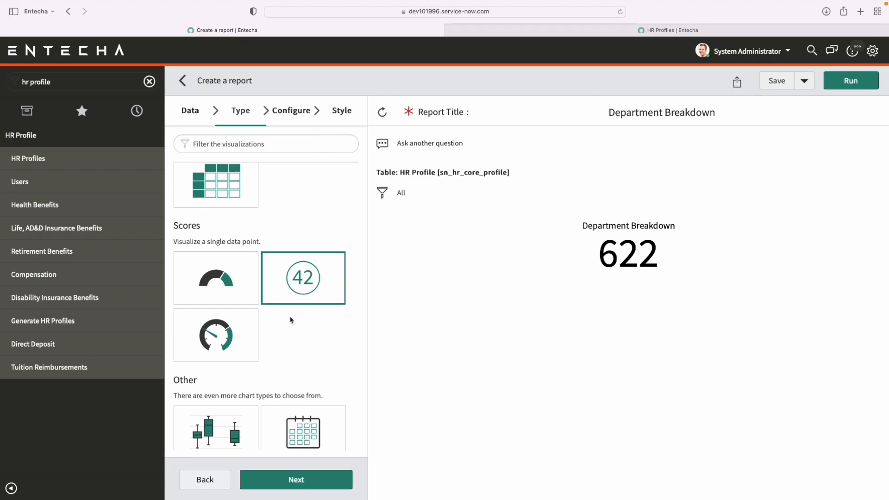
pyautogui.scroll(3, 291, 321)
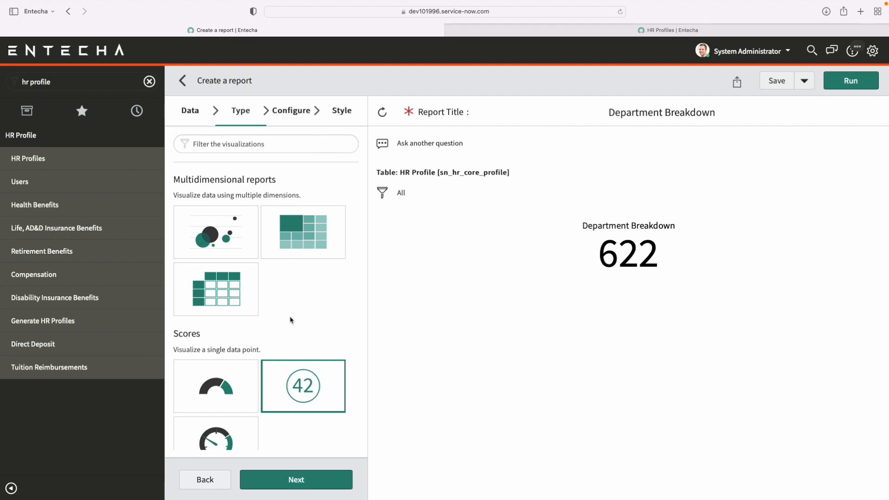
pyautogui.scroll(-10, 291, 319)
pyautogui.scroll(2, 306, 305)
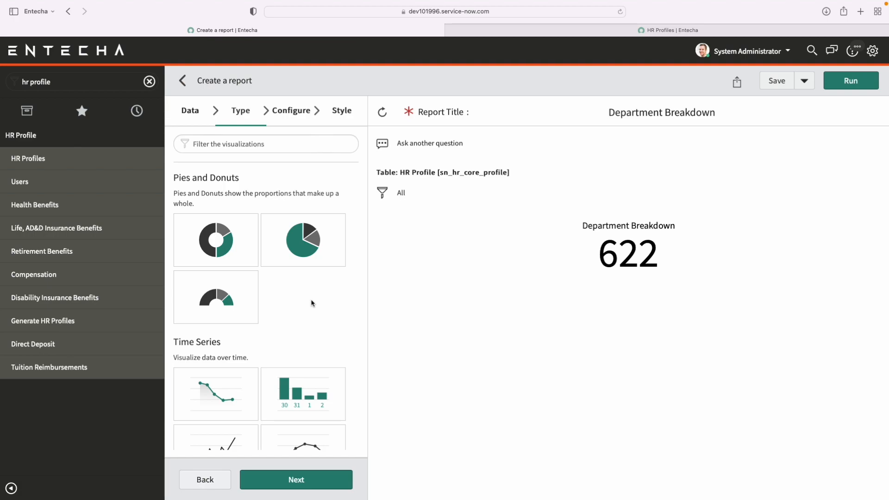
pyautogui.scroll(3, 287, 283)
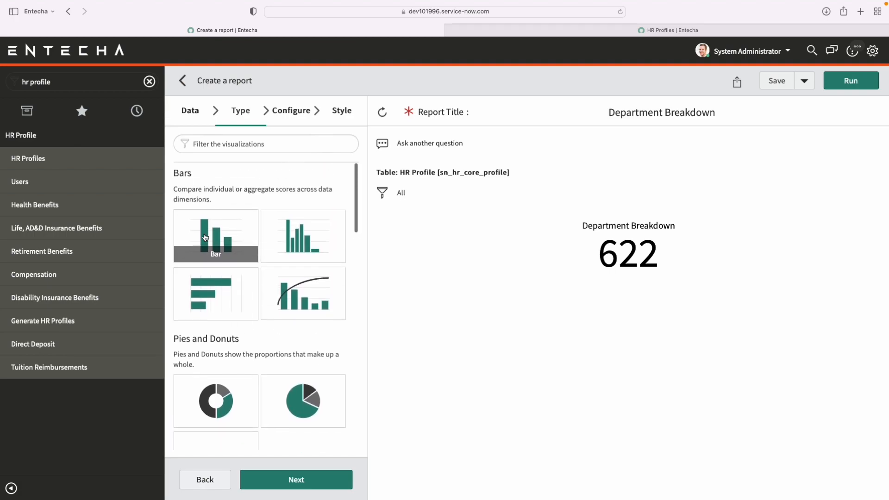
pyautogui.click(218, 233)
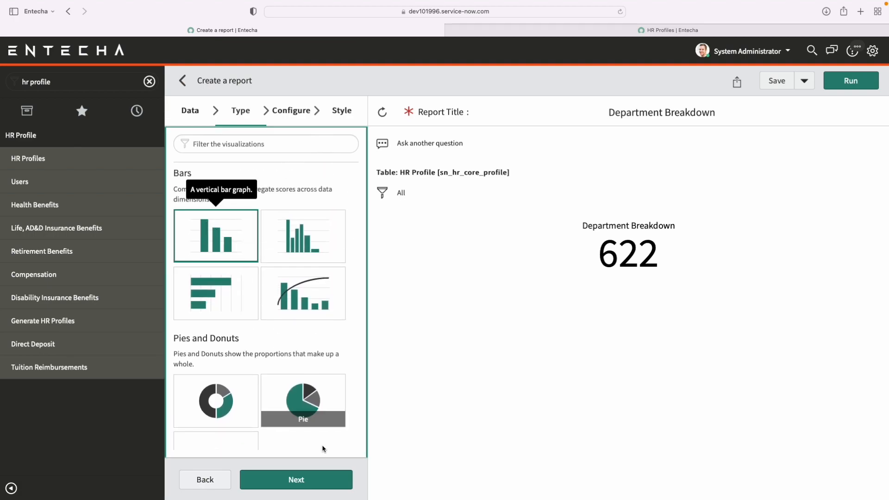
pyautogui.click(304, 487)
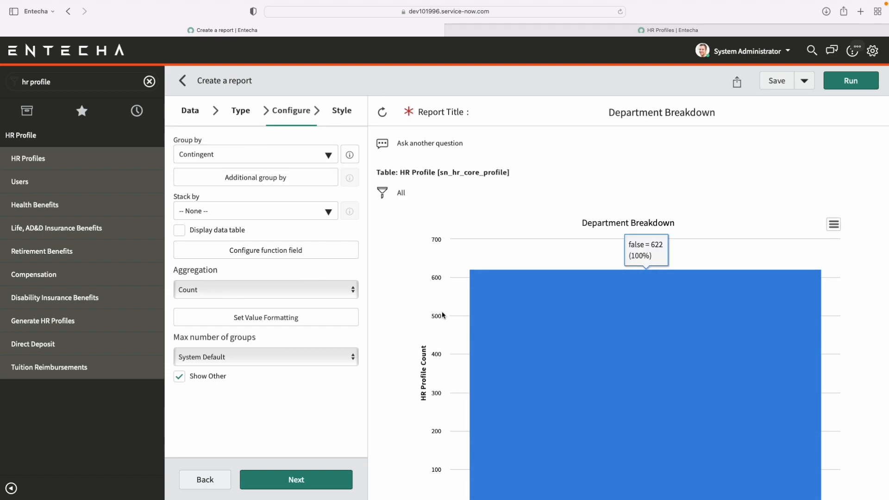
# Look through the report's Group by fields for User and expand its related fields.
pyautogui.scroll(-2, 440, 313)
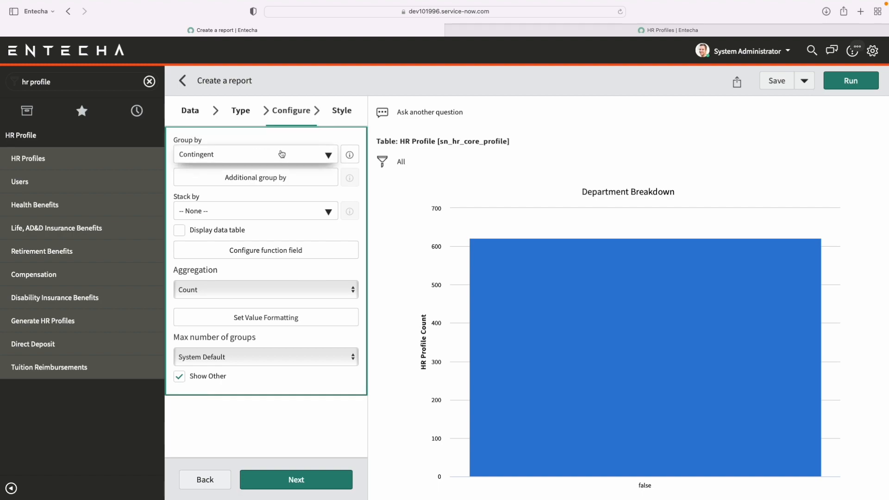
pyautogui.click(279, 159)
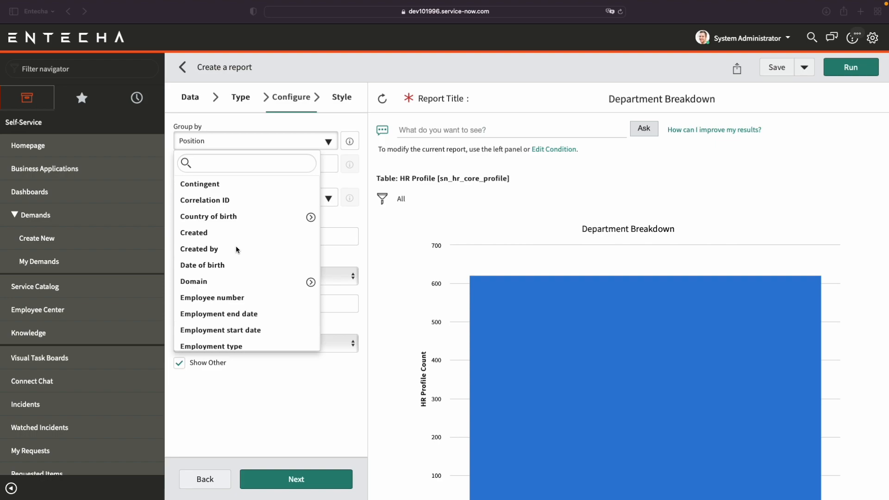
pyautogui.scroll(-2, 236, 250)
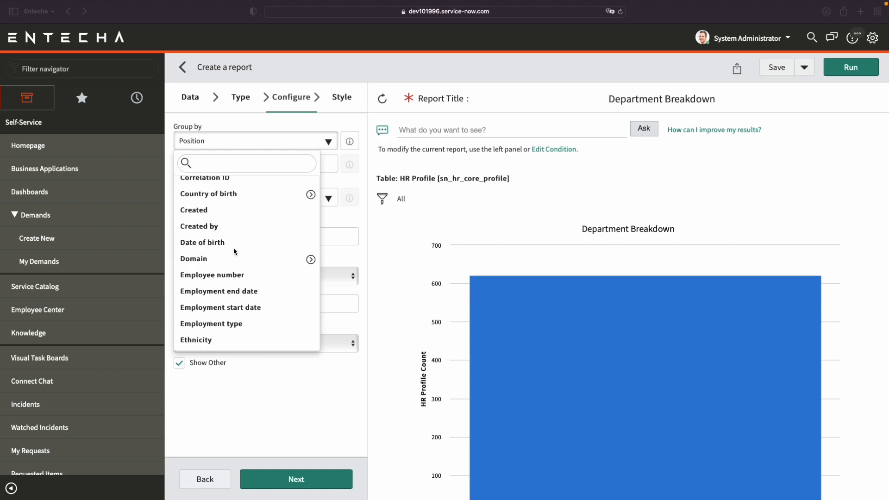
pyautogui.scroll(-1, 234, 251)
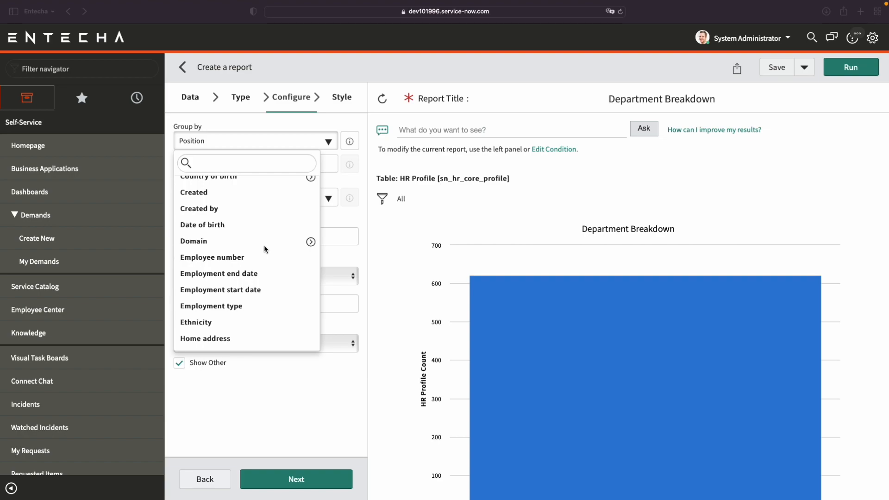
pyautogui.scroll(-2, 265, 249)
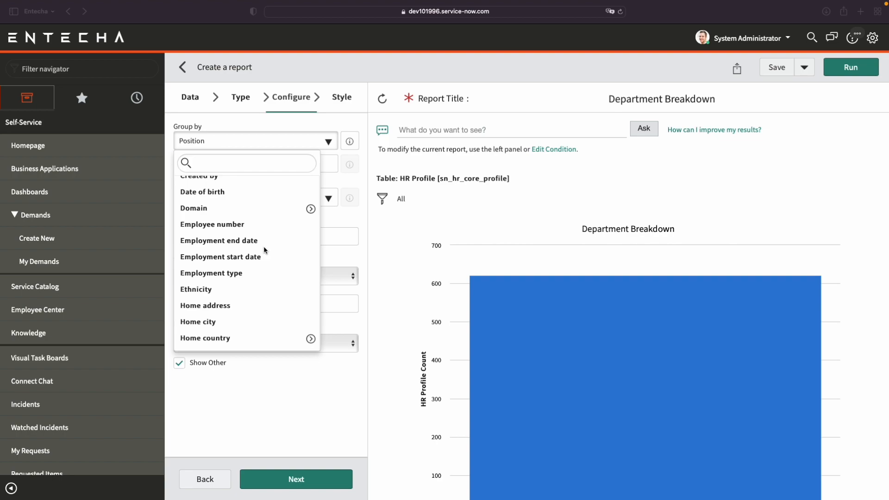
pyautogui.scroll(-2, 259, 261)
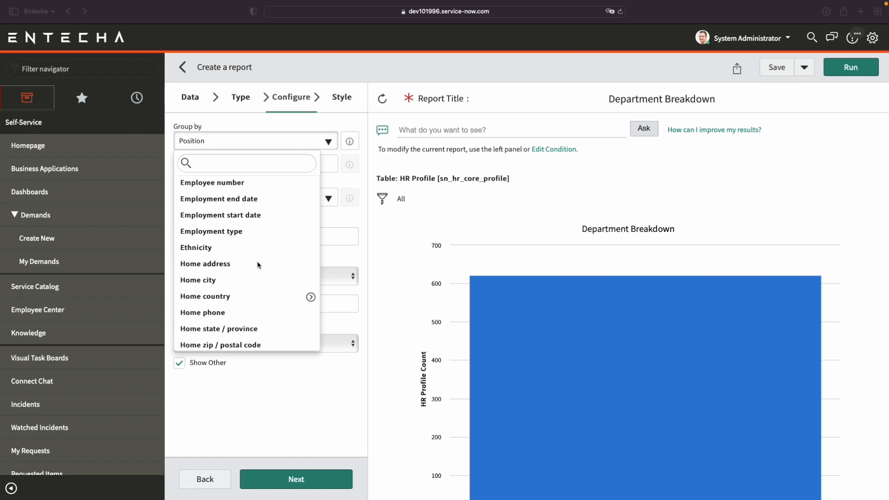
pyautogui.scroll(-5, 258, 264)
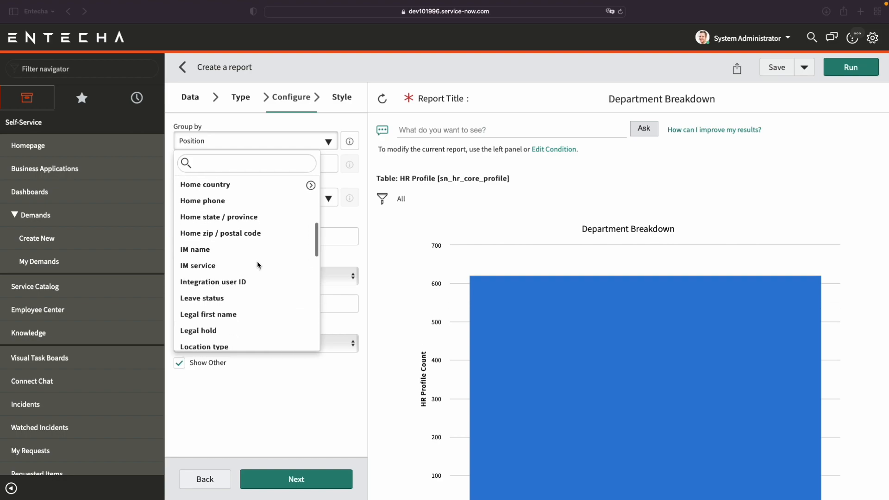
pyautogui.scroll(-4, 258, 264)
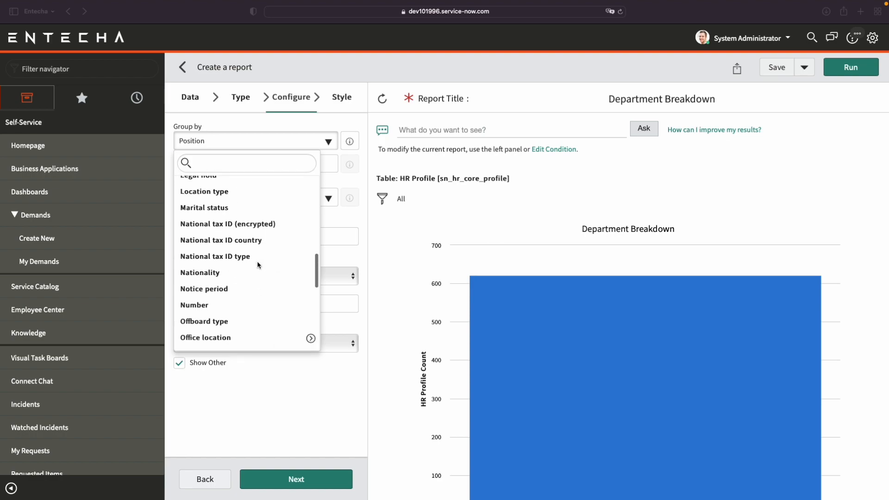
pyautogui.scroll(-3, 257, 265)
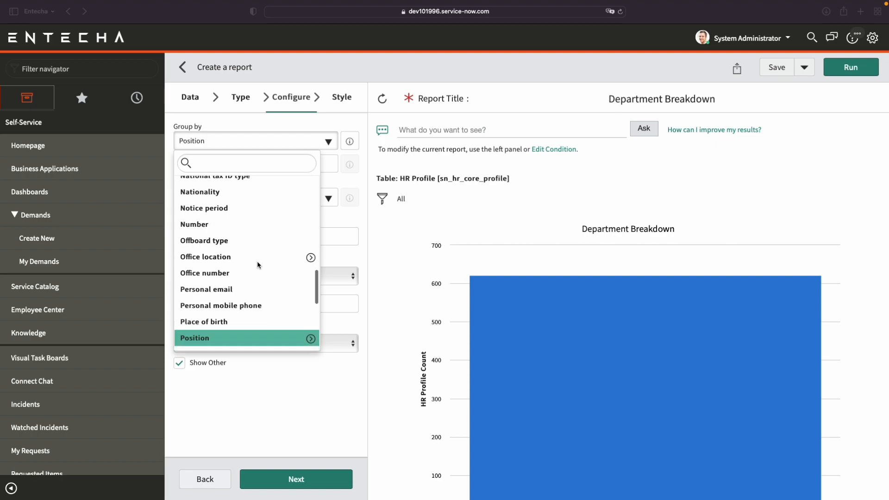
pyautogui.scroll(-4, 257, 265)
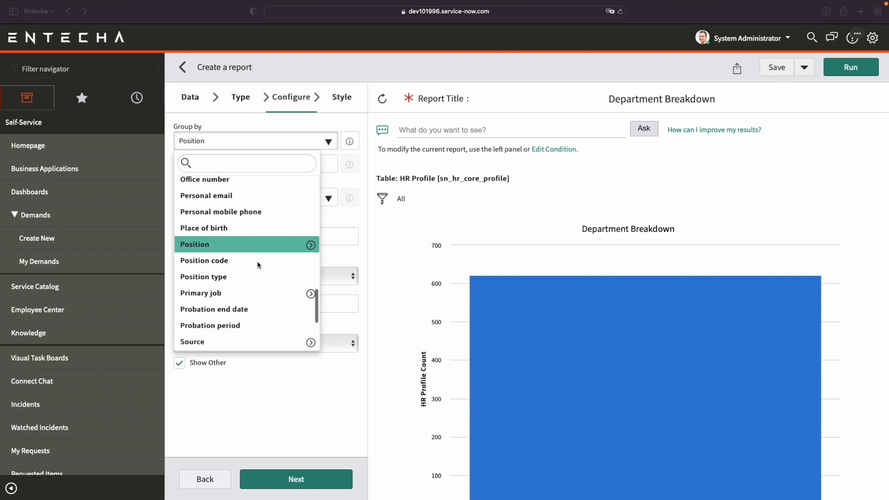
pyautogui.scroll(-5, 258, 265)
pyautogui.scroll(-2, 257, 264)
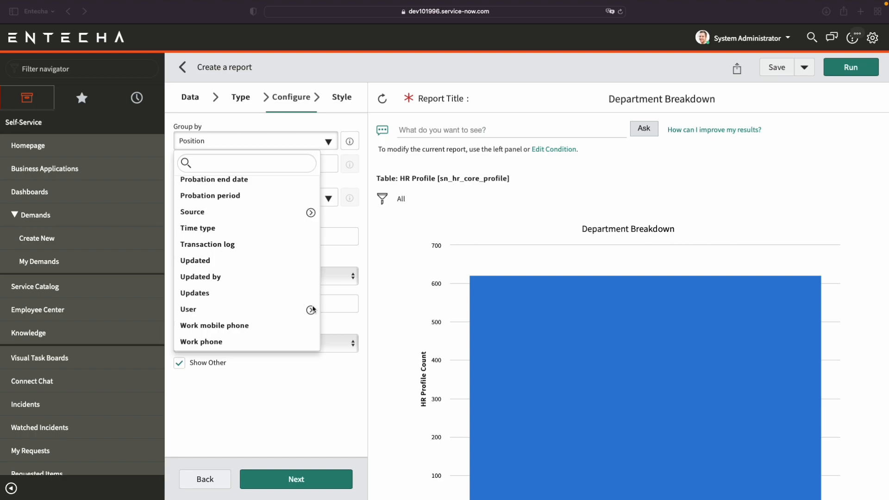
pyautogui.click(311, 310)
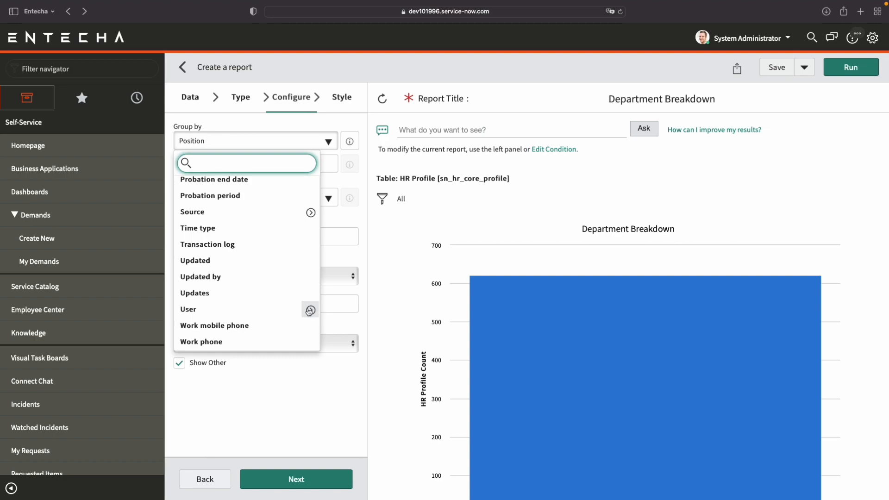
pyautogui.click(310, 311)
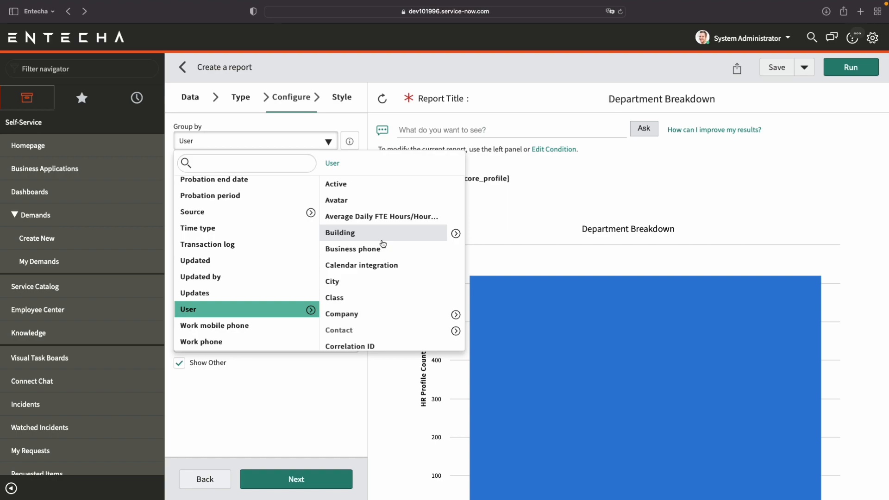
# Group the bar chart by the user's Department and run the report.
pyautogui.scroll(-1, 382, 244)
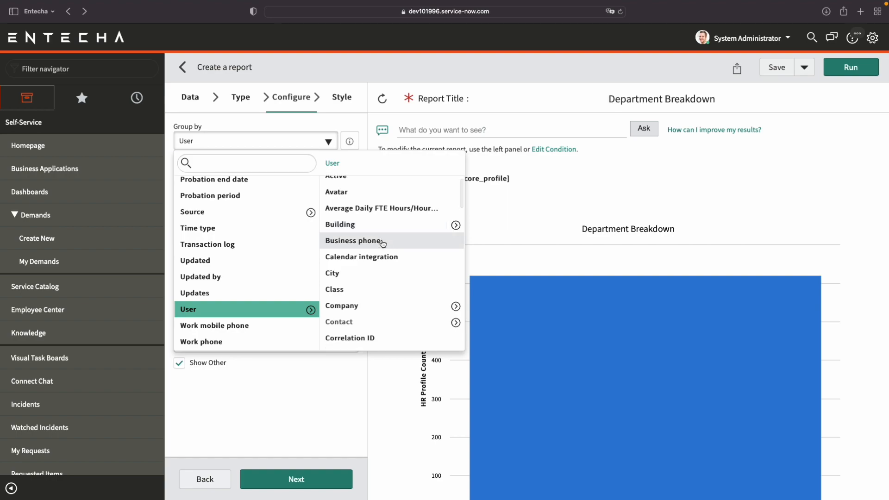
pyautogui.scroll(-8, 383, 244)
pyautogui.scroll(-3, 382, 245)
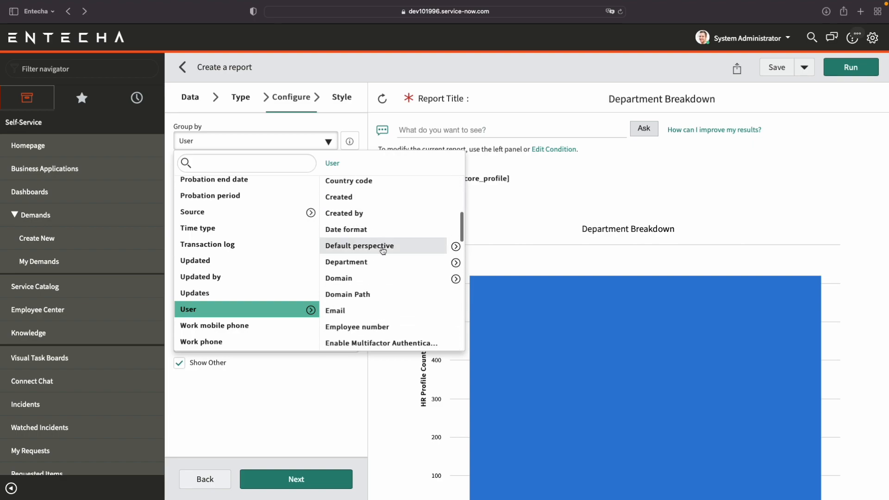
pyautogui.click(405, 265)
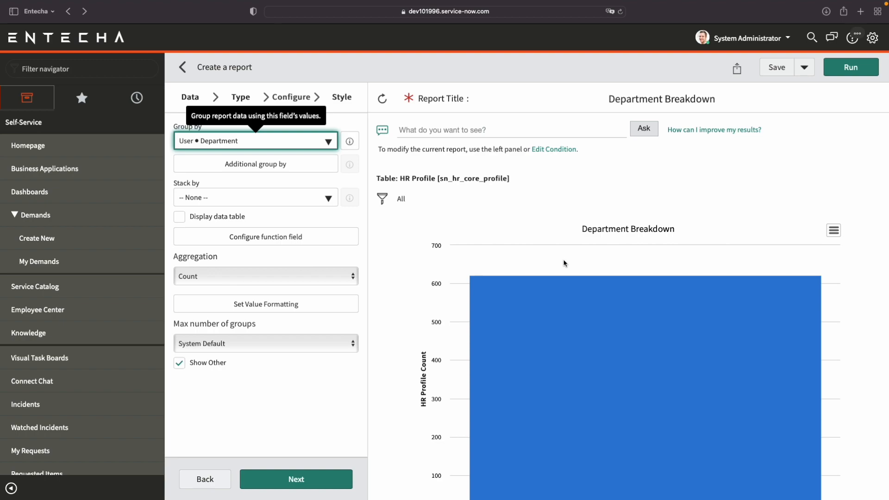
pyautogui.click(854, 68)
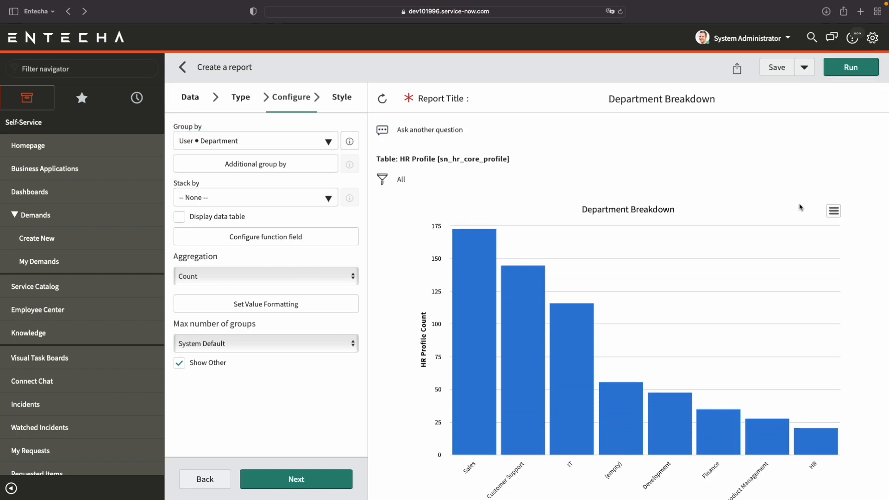
# Drill into the Sales bar to view its HR profile records, and return to the report.
pyautogui.scroll(-1, 848, 232)
pyautogui.moveTo(484, 310)
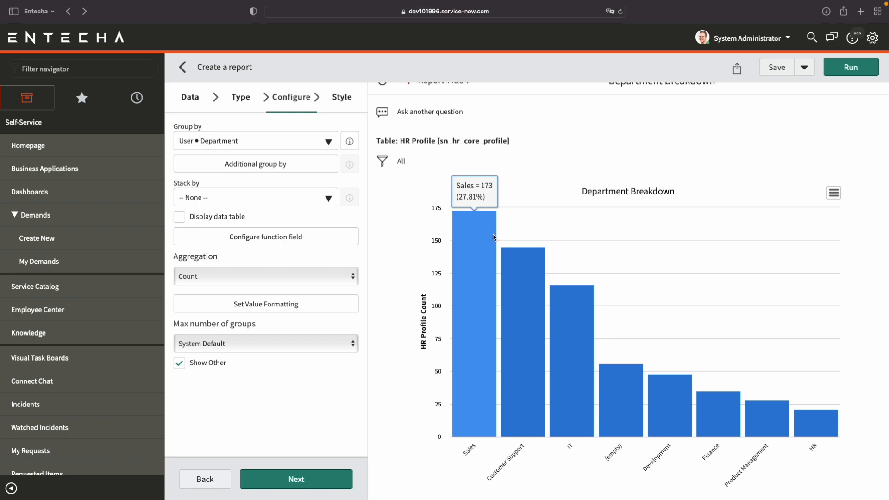
pyautogui.scroll(1, 493, 238)
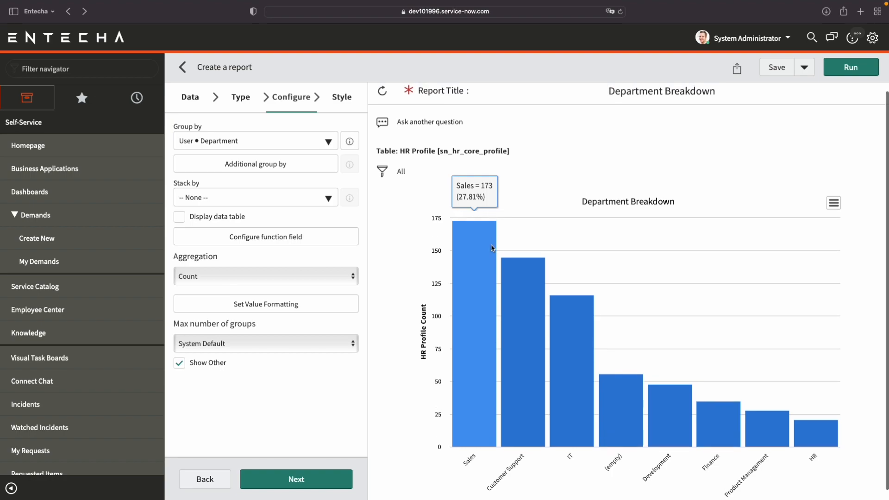
pyautogui.scroll(-1, 481, 317)
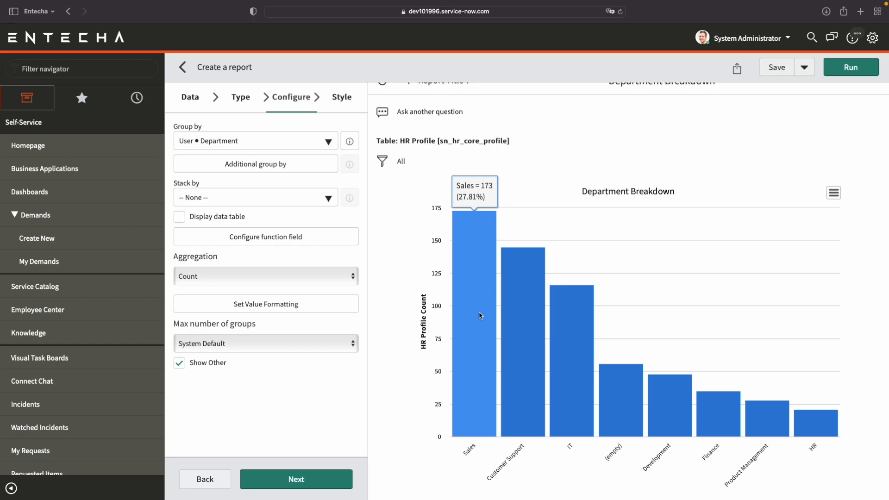
pyautogui.click(480, 315)
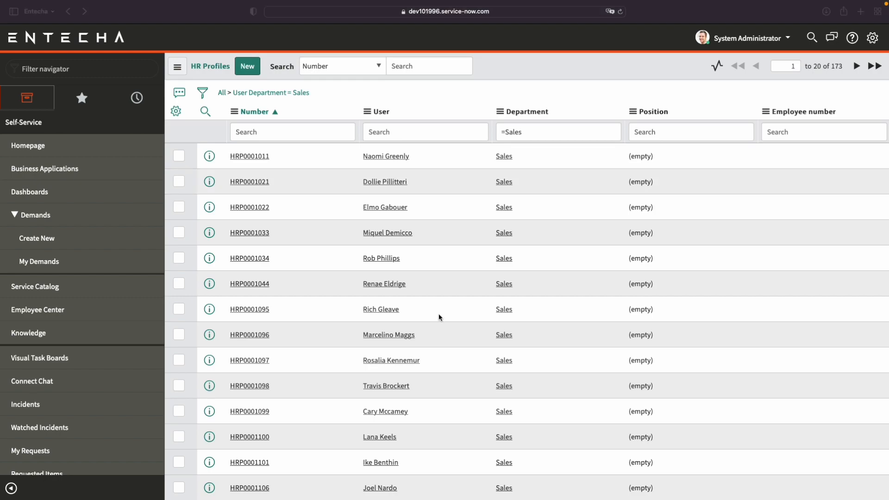
pyautogui.click(69, 14)
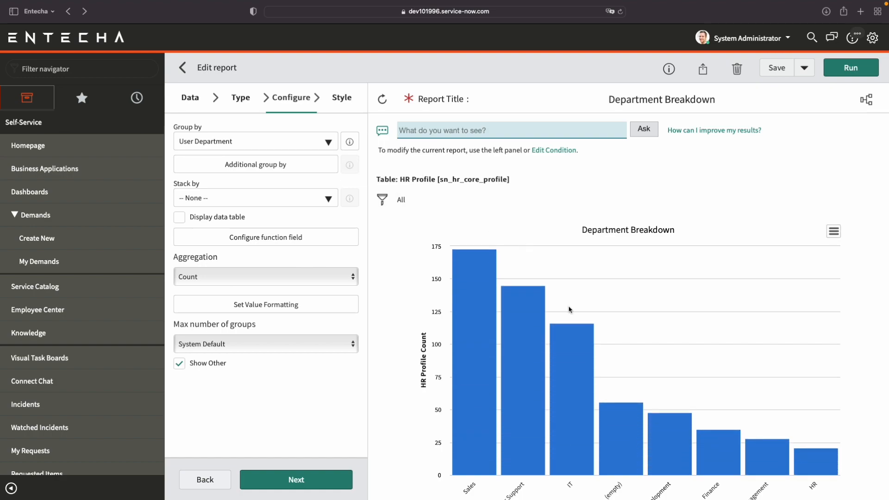
# Stack the department bars by the user's Gender.
pyautogui.moveTo(479, 275)
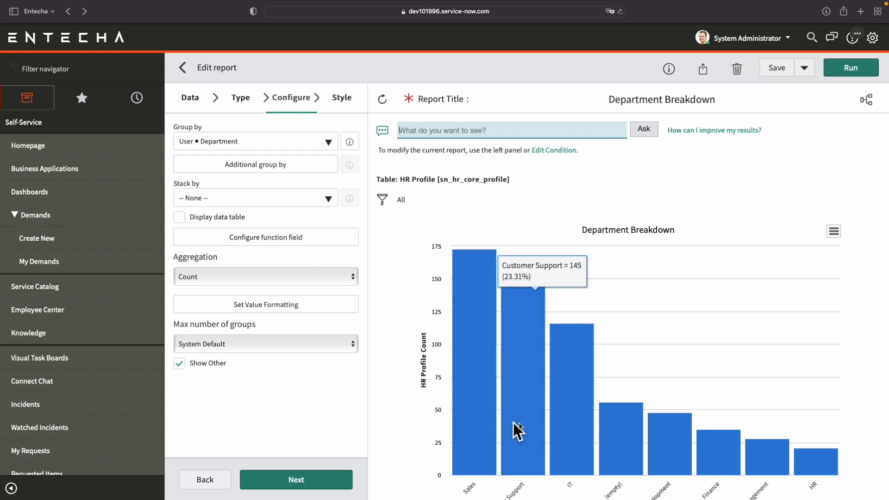
pyautogui.moveTo(575, 412)
pyautogui.scroll(-2, 446, 425)
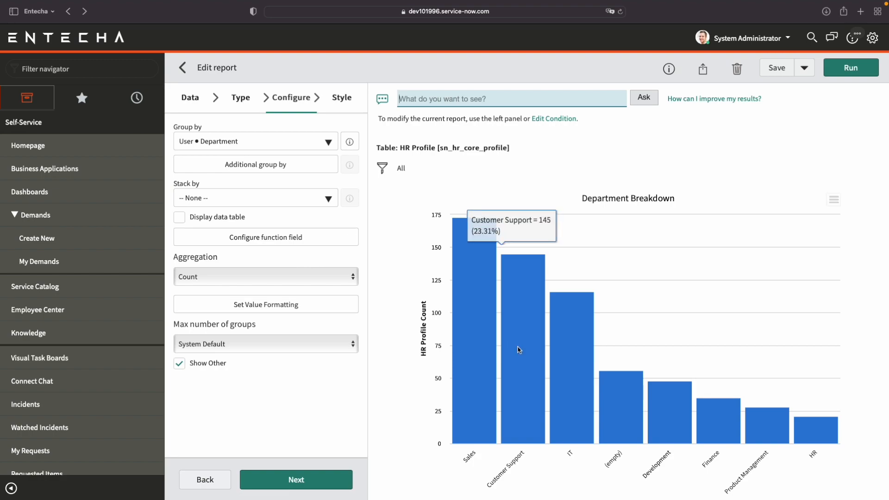
pyautogui.moveTo(456, 373)
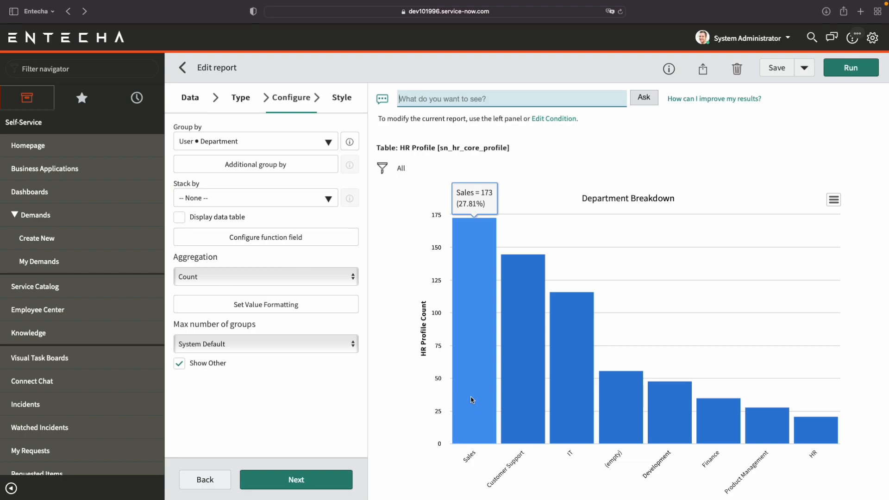
pyautogui.click(307, 199)
pyautogui.scroll(-5, 262, 351)
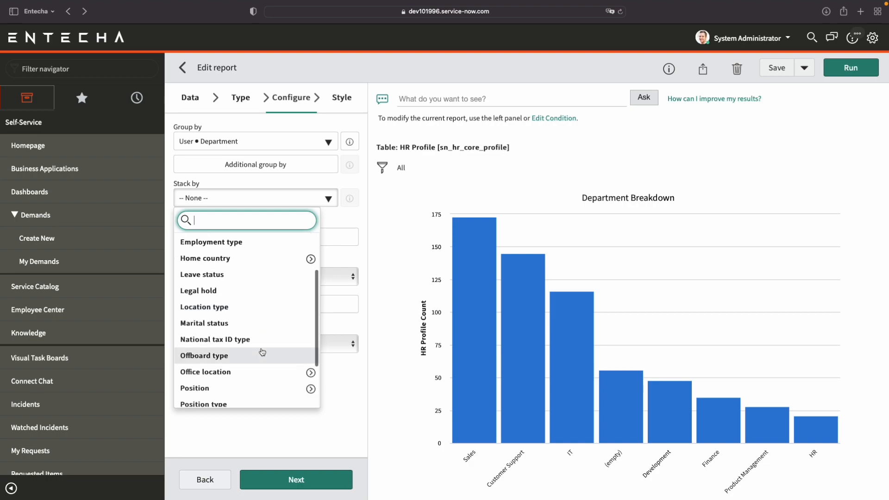
pyautogui.scroll(-2, 262, 351)
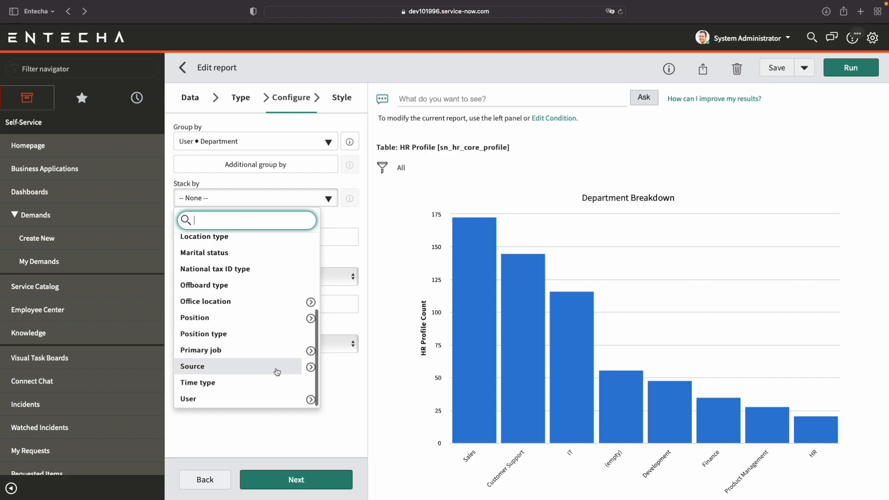
pyautogui.click(311, 400)
pyautogui.scroll(-3, 377, 371)
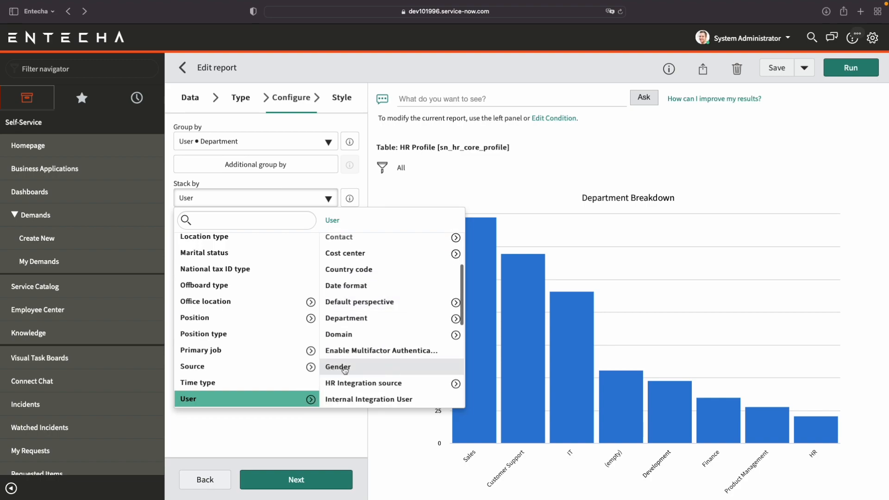
pyautogui.click(344, 367)
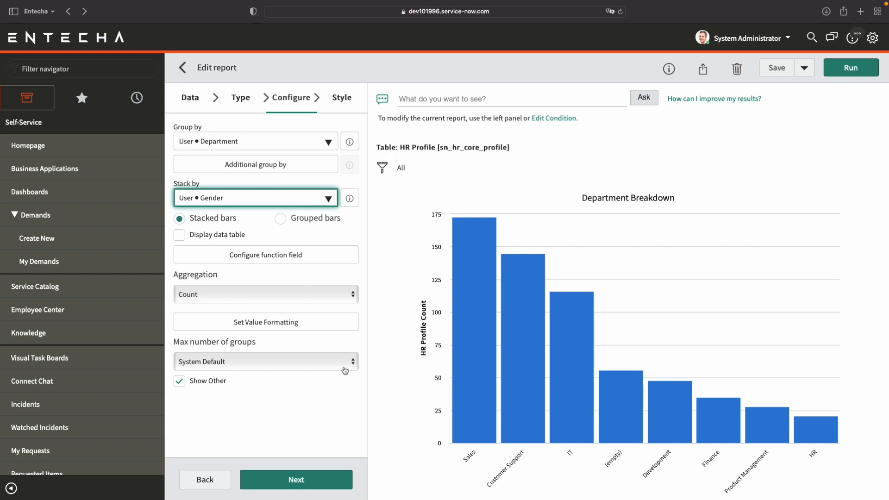
# Run the gender-stacked report and inspect the male and female segments of the Sales bar.
pyautogui.click(851, 74)
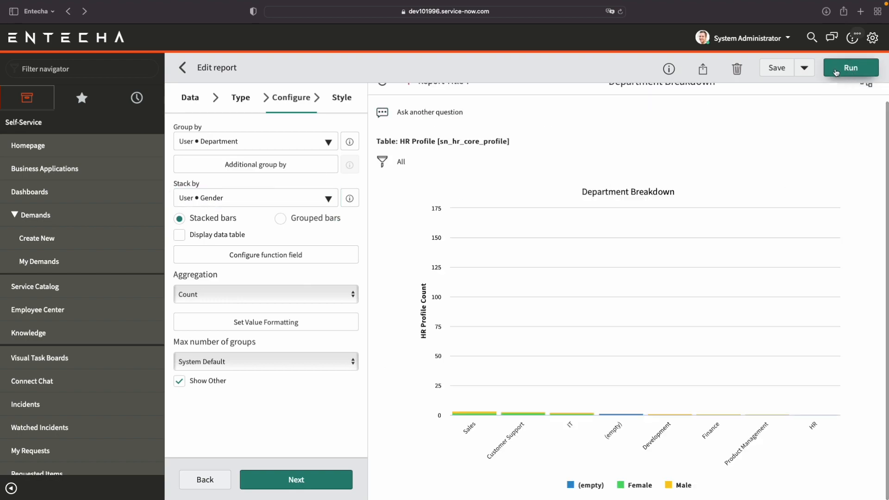
pyautogui.moveTo(480, 309)
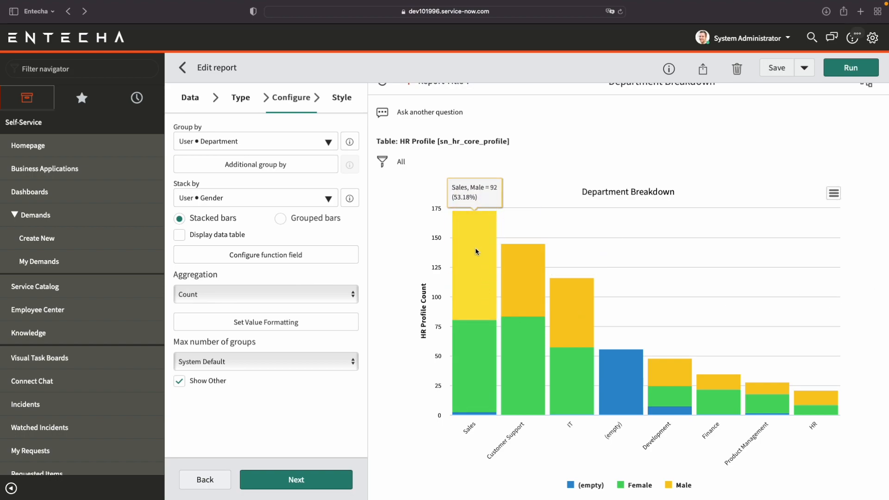
pyautogui.moveTo(481, 340)
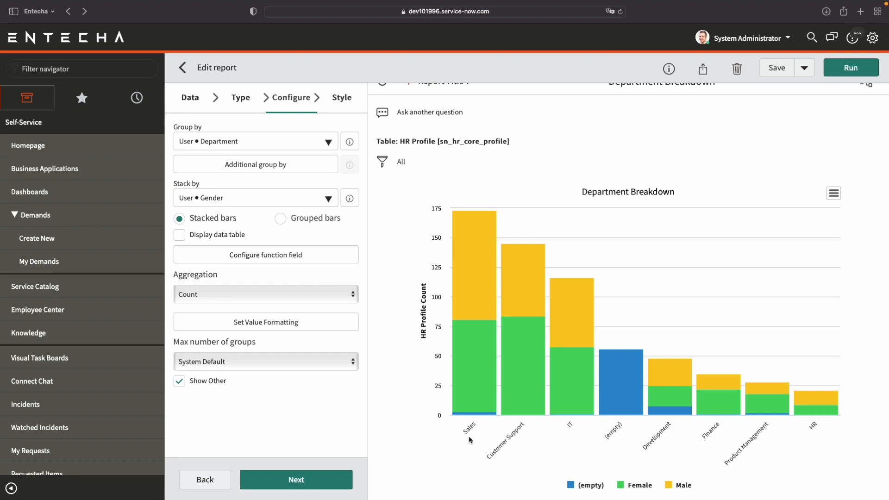
pyautogui.moveTo(484, 355)
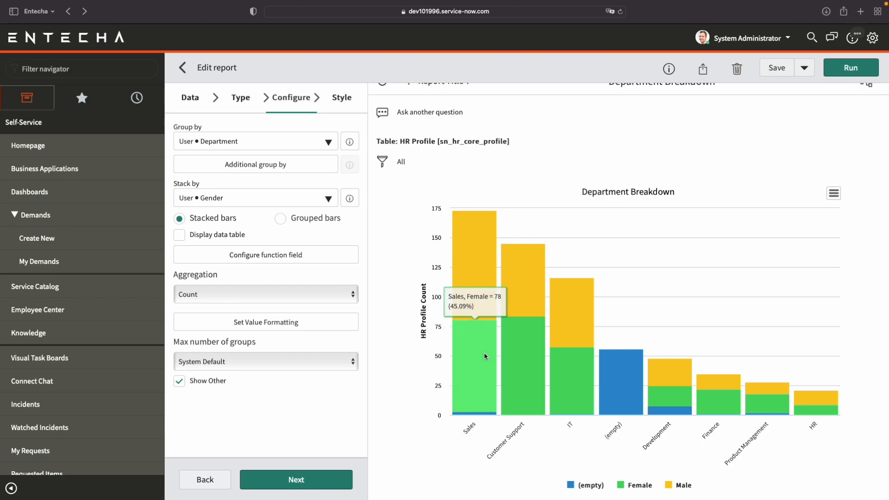
# Try the grouped bars layout for the gender split, and restore stacked bars with a fresh run of the report.
pyautogui.click(281, 219)
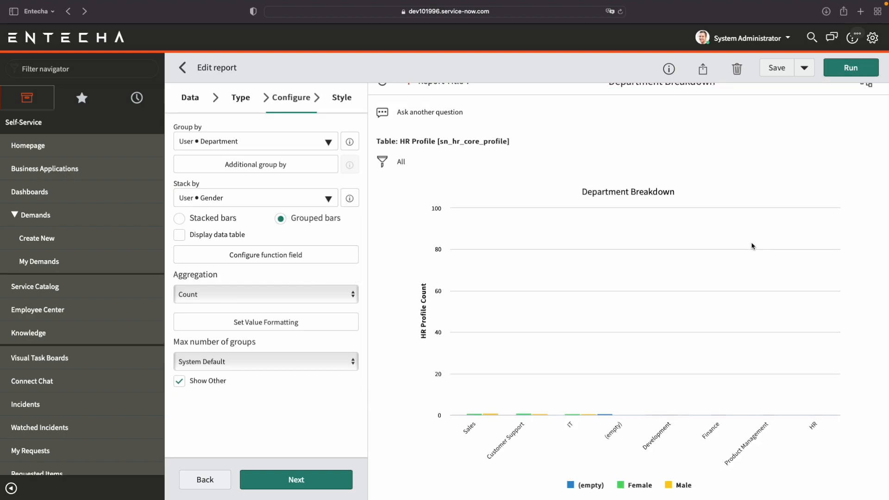
pyautogui.moveTo(529, 359)
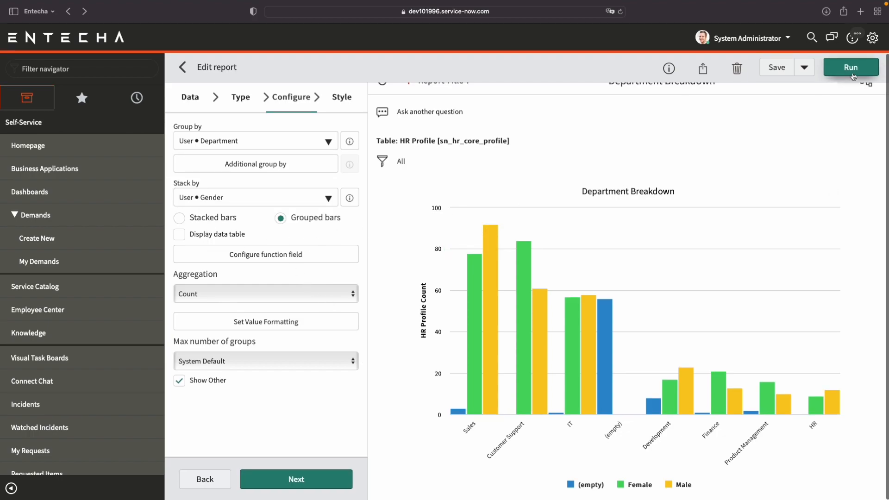
pyautogui.click(209, 223)
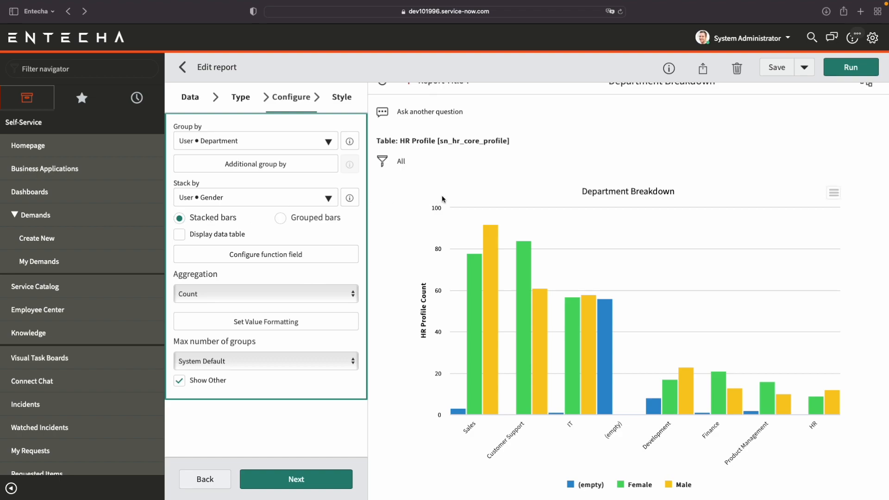
pyautogui.click(863, 67)
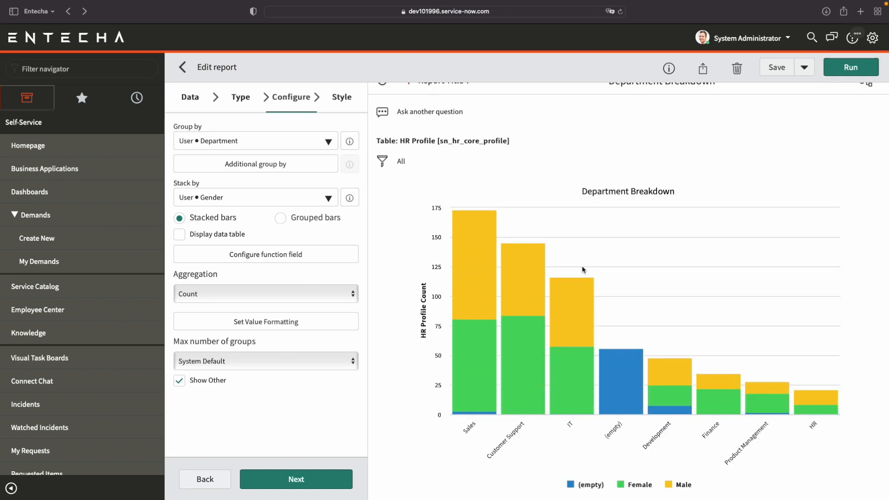
pyautogui.moveTo(509, 290)
# Add a filter condition to the report requiring that the user's Department is not empty.
pyautogui.moveTo(619, 394)
pyautogui.click(383, 163)
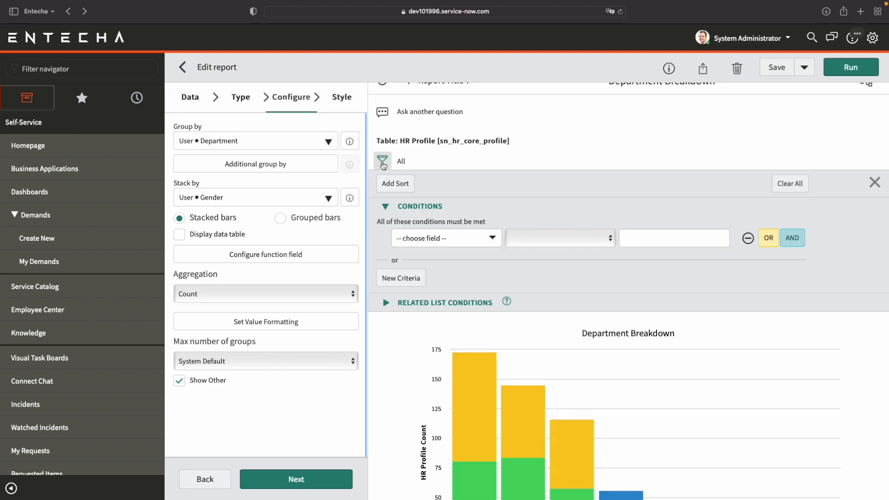
pyautogui.scroll(-1, 489, 260)
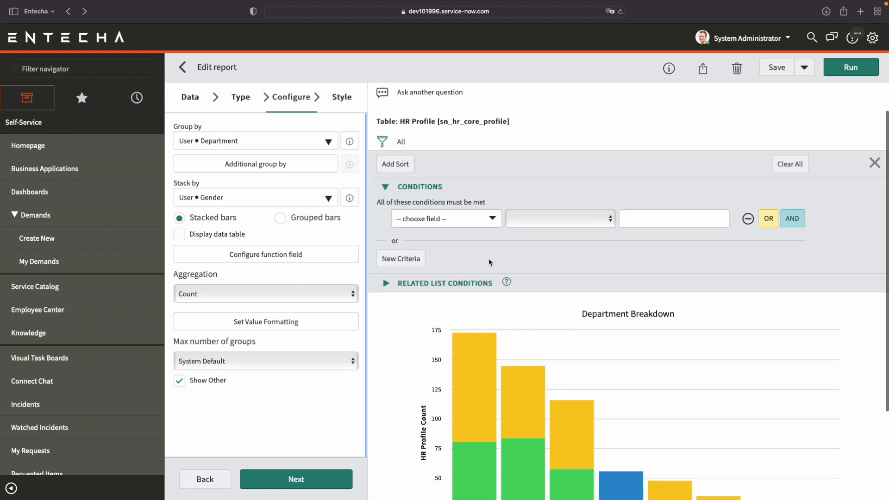
pyautogui.scroll(-2, 490, 261)
pyautogui.scroll(-1, 492, 261)
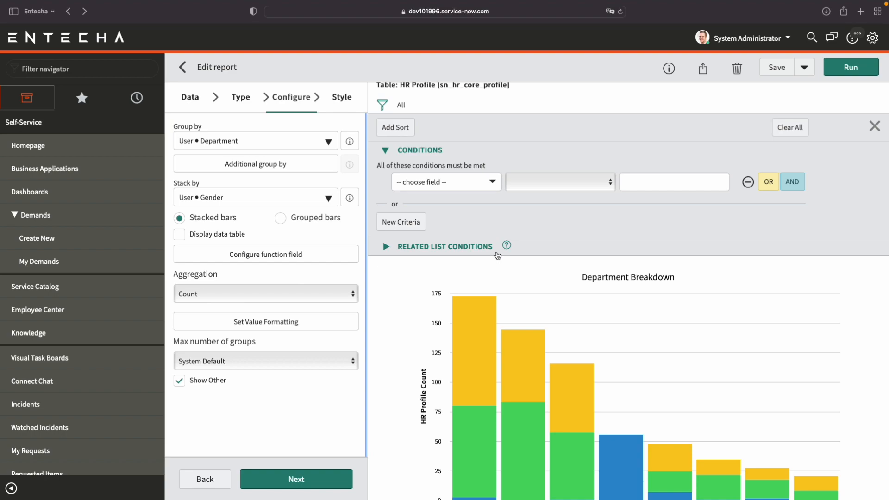
pyautogui.scroll(-1, 481, 202)
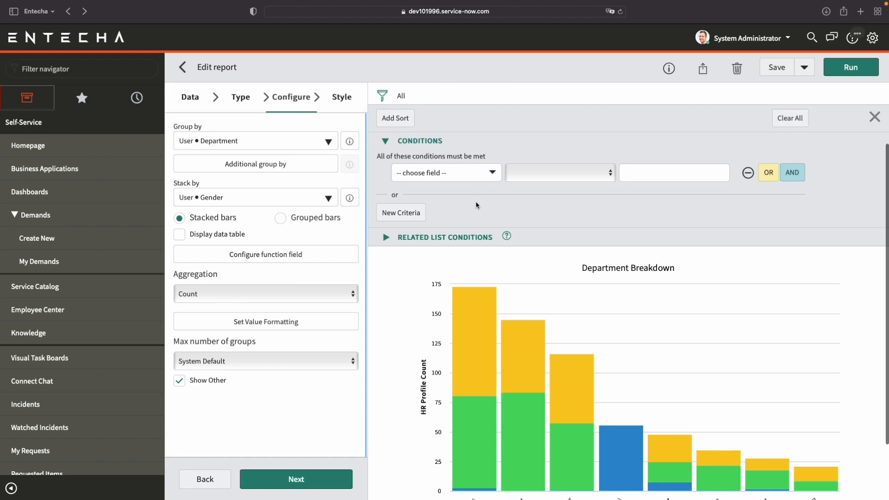
pyautogui.click(467, 177)
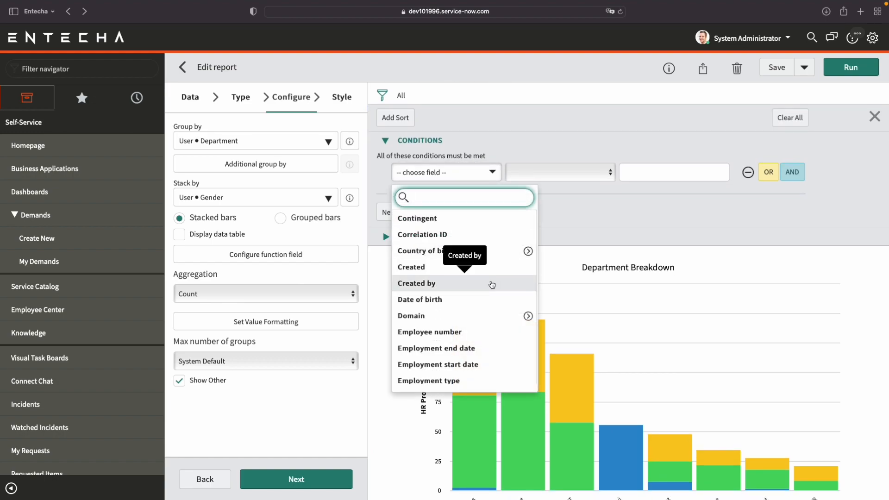
pyautogui.scroll(-3, 492, 284)
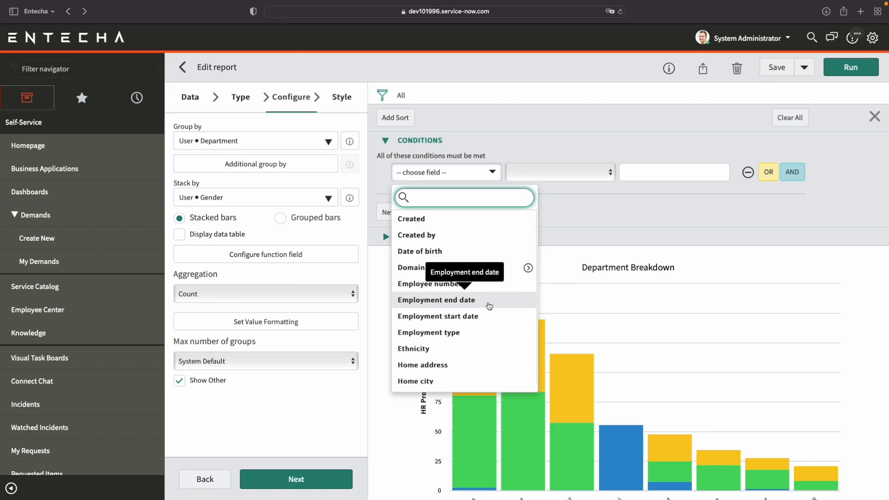
pyautogui.scroll(-8, 488, 315)
pyautogui.scroll(-5, 488, 324)
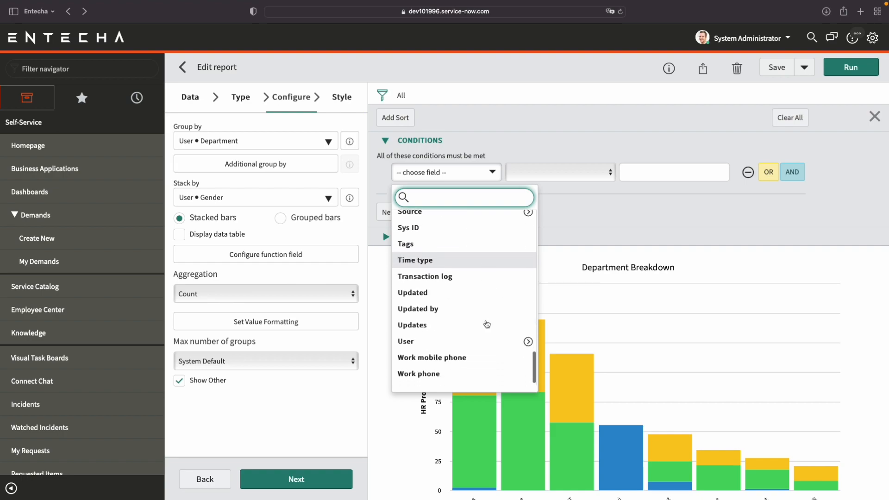
pyautogui.click(527, 344)
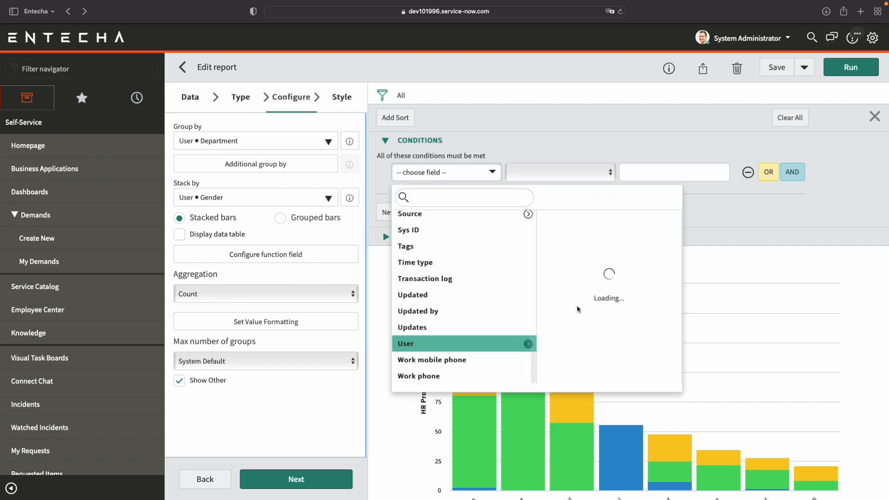
pyautogui.scroll(-5, 584, 333)
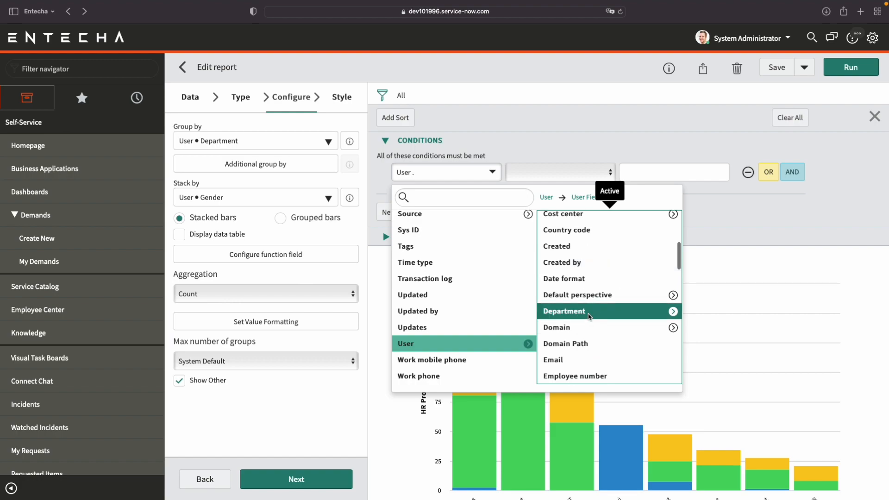
pyautogui.click(586, 311)
pyautogui.click(582, 173)
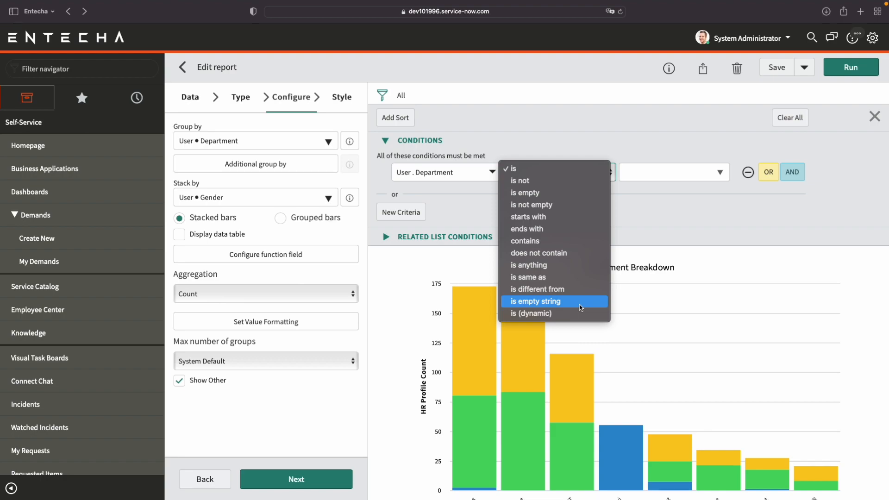
pyautogui.click(562, 204)
# Add a second filter condition, joined with AND, on the user's Gender field.
pyautogui.scroll(-2, 561, 205)
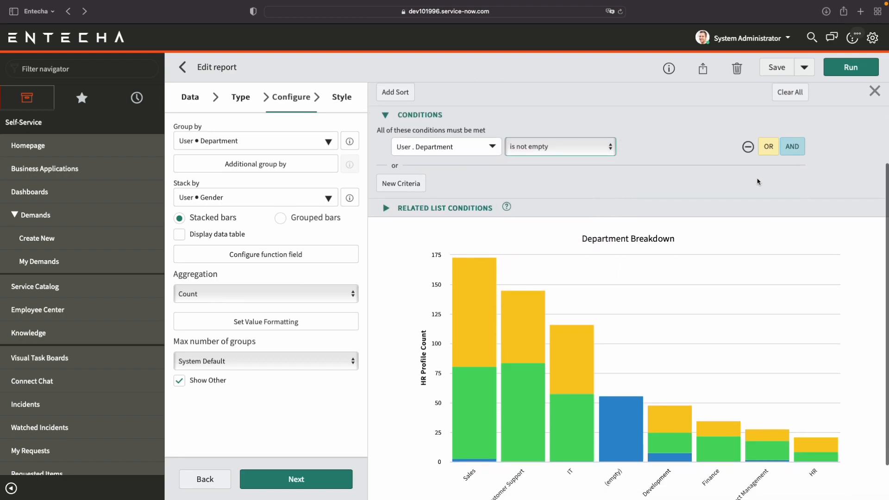
pyautogui.click(792, 147)
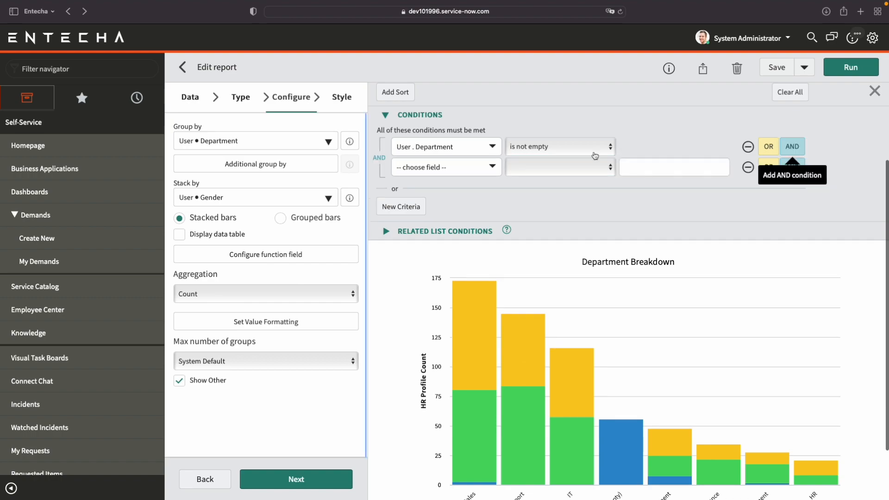
pyautogui.click(471, 164)
pyautogui.scroll(-5, 470, 278)
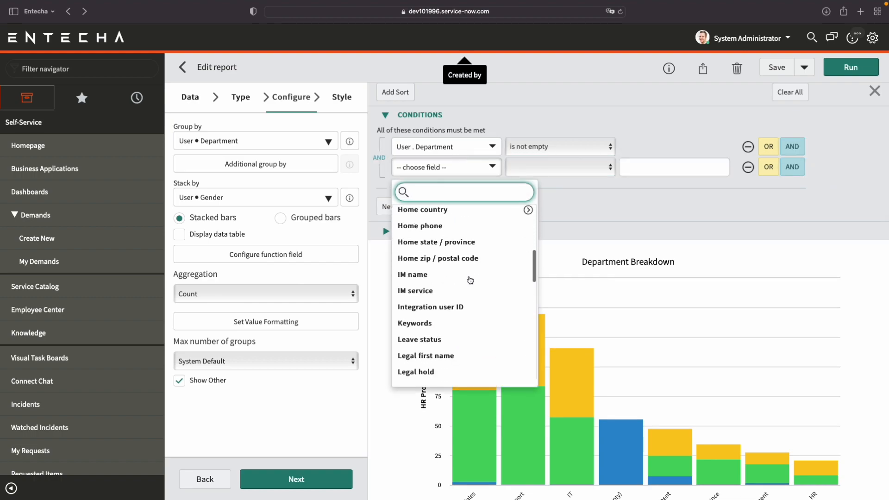
pyautogui.scroll(1, 470, 278)
pyautogui.scroll(1, 470, 279)
pyautogui.scroll(-3, 470, 279)
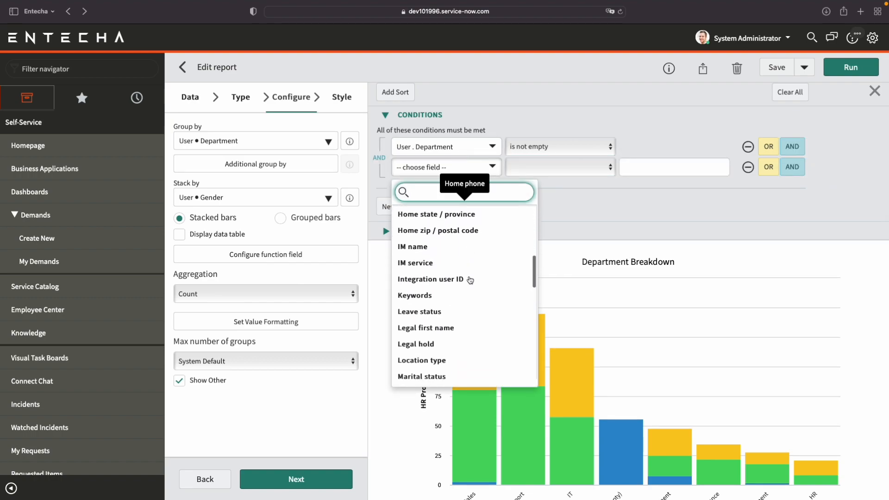
pyautogui.scroll(1, 470, 279)
pyautogui.scroll(-4, 470, 279)
pyautogui.scroll(-5, 470, 278)
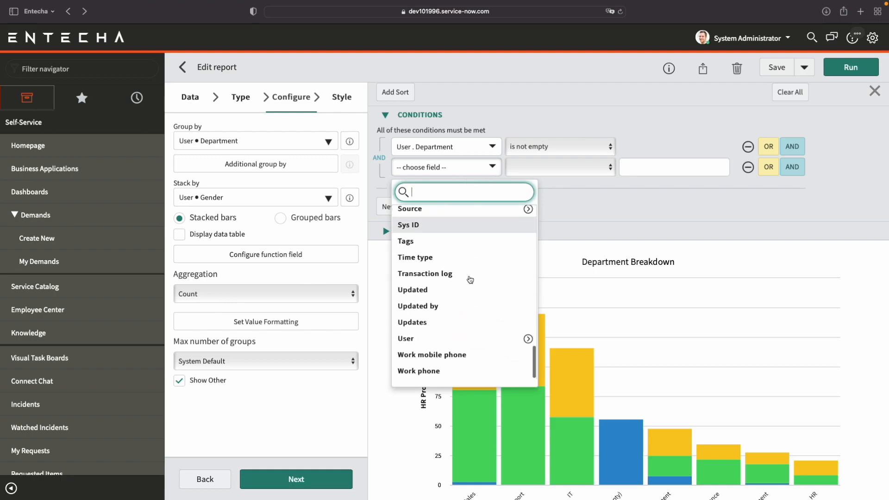
pyautogui.click(527, 342)
pyautogui.scroll(-8, 555, 324)
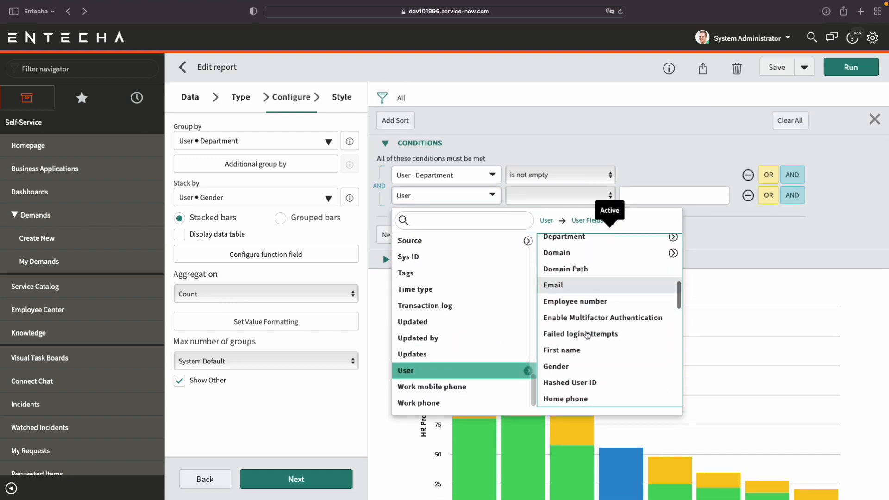
pyautogui.scroll(1, 568, 253)
pyautogui.scroll(1, 569, 253)
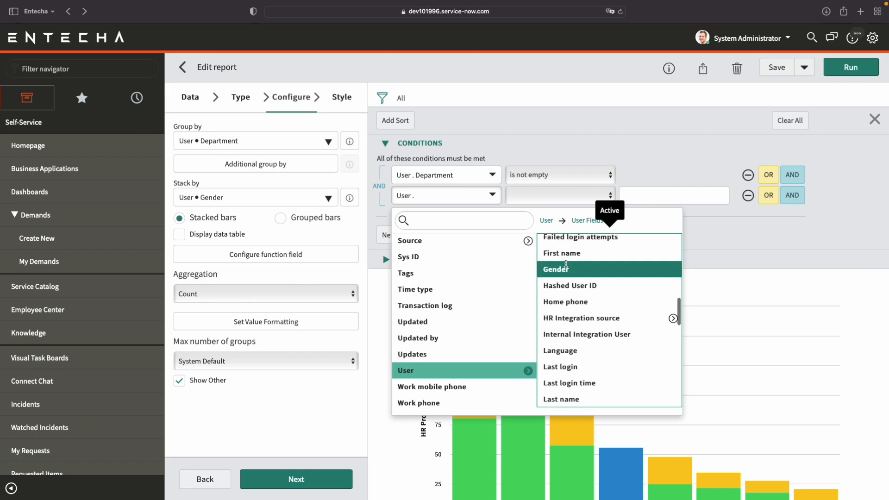
pyautogui.click(567, 270)
# Set the Gender condition to "is not" None and run the filtered report.
pyautogui.click(588, 200)
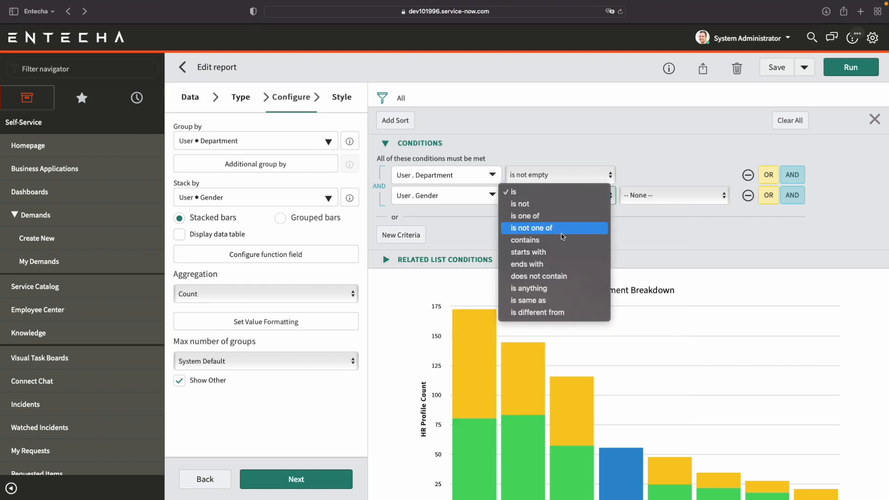
pyautogui.click(562, 205)
pyautogui.click(672, 200)
pyautogui.click(671, 197)
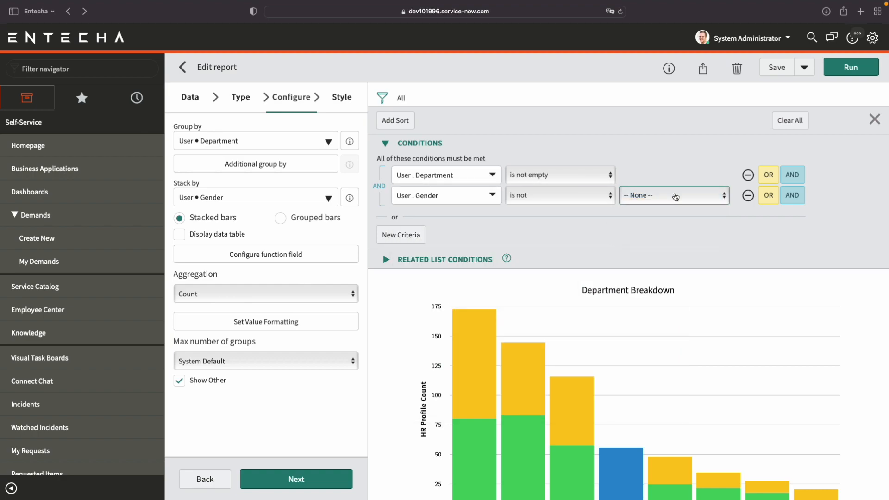
pyautogui.scroll(-2, 696, 236)
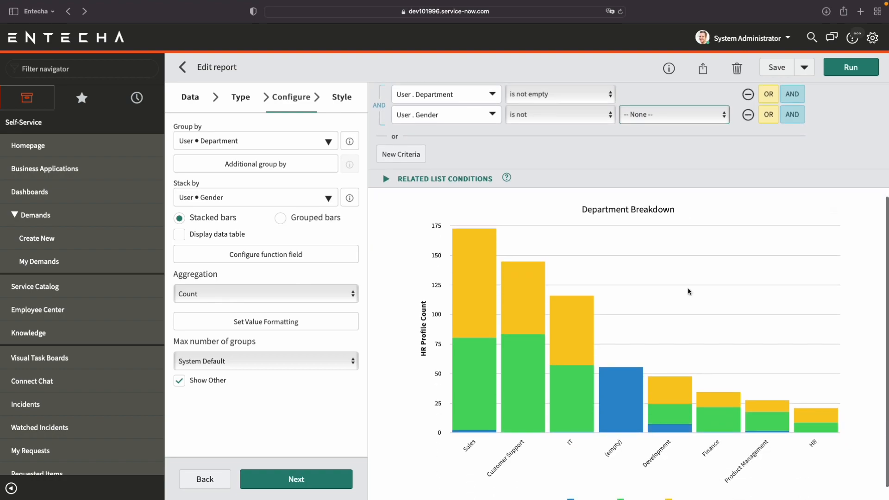
pyautogui.click(855, 73)
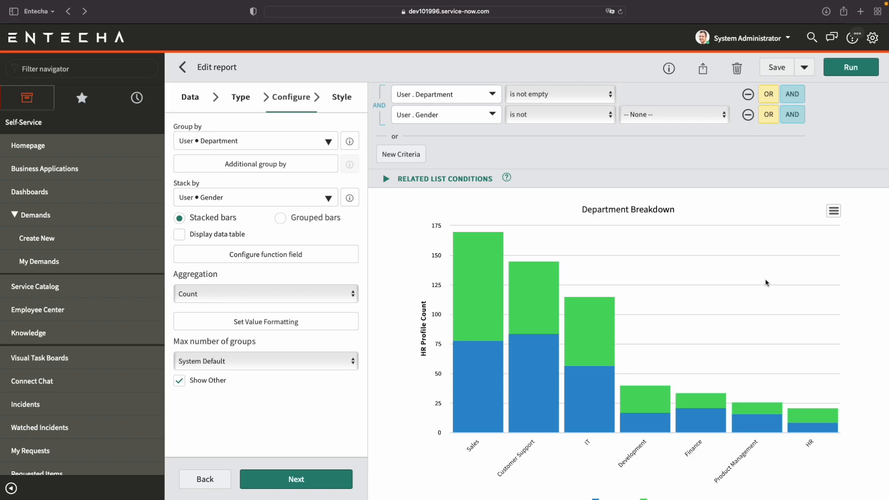
pyautogui.scroll(2, 412, 269)
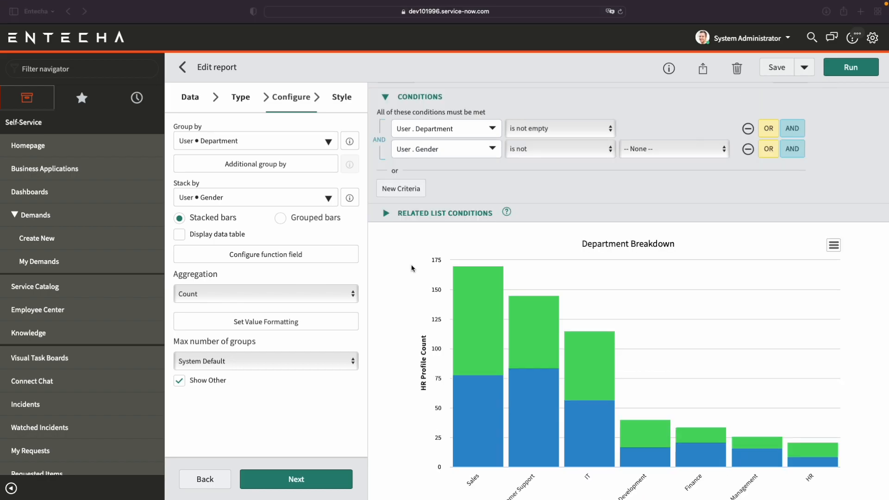
pyautogui.scroll(-3, 411, 265)
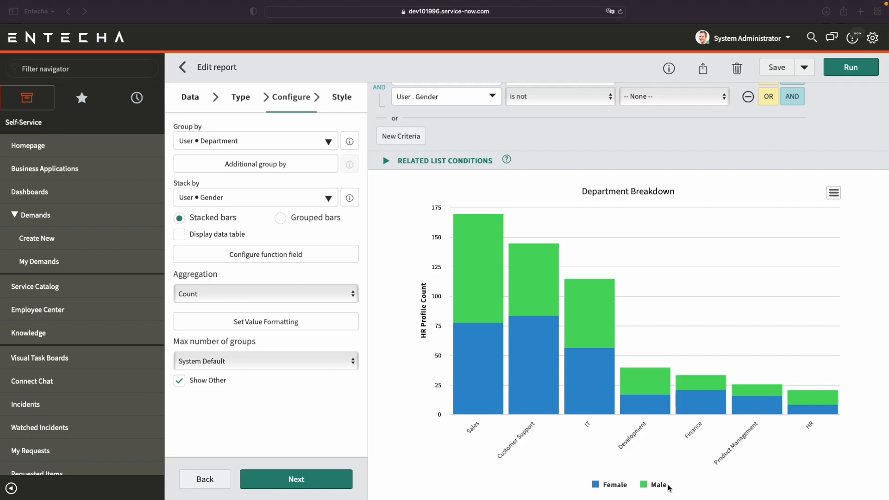
pyautogui.scroll(1, 654, 444)
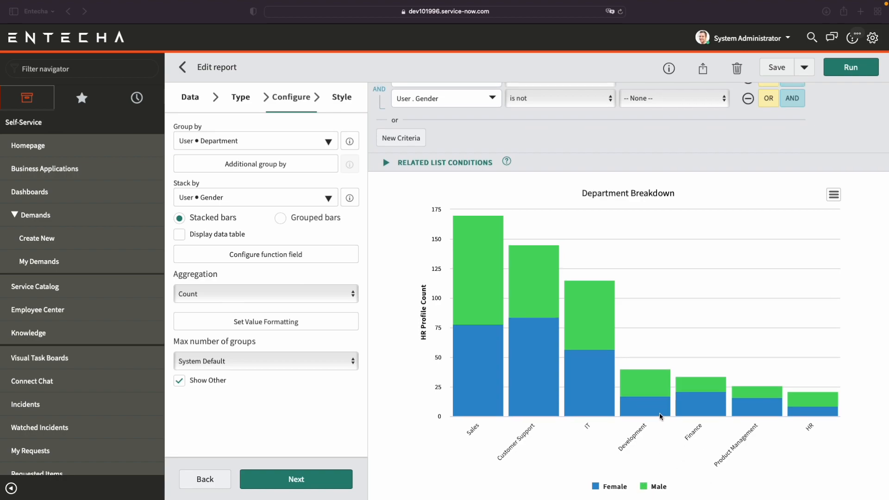
pyautogui.scroll(-1, 646, 130)
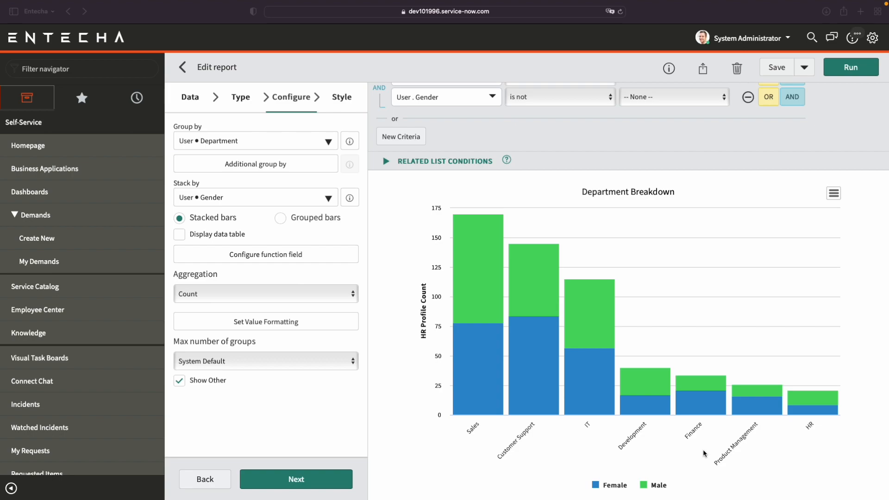
pyautogui.scroll(1, 671, 441)
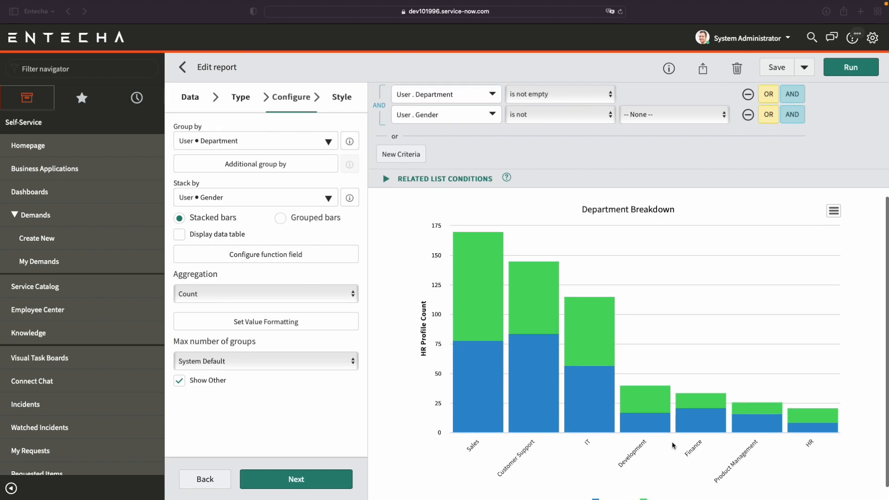
# Check the filtered Department Breakdown chart and its Department and Gender conditions, and save the report.
pyautogui.scroll(-1, 671, 441)
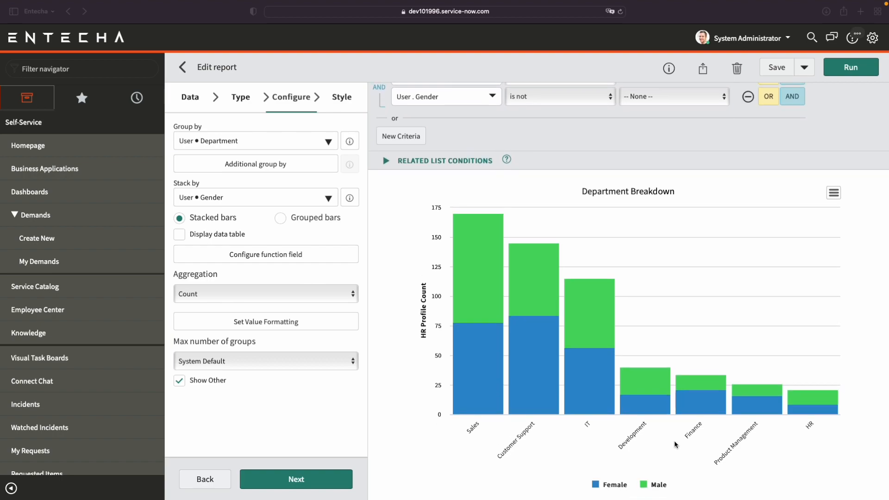
pyautogui.scroll(1, 747, 192)
pyautogui.scroll(3, 747, 192)
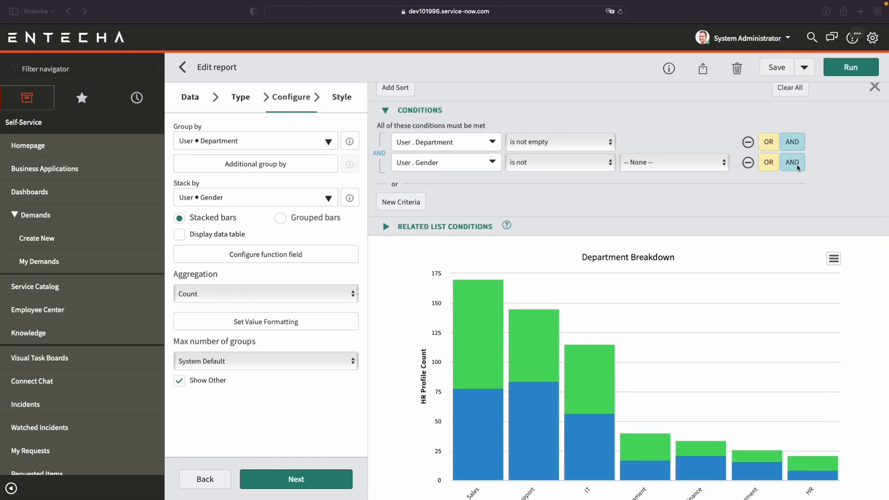
pyautogui.scroll(-1, 797, 165)
pyautogui.scroll(1, 796, 164)
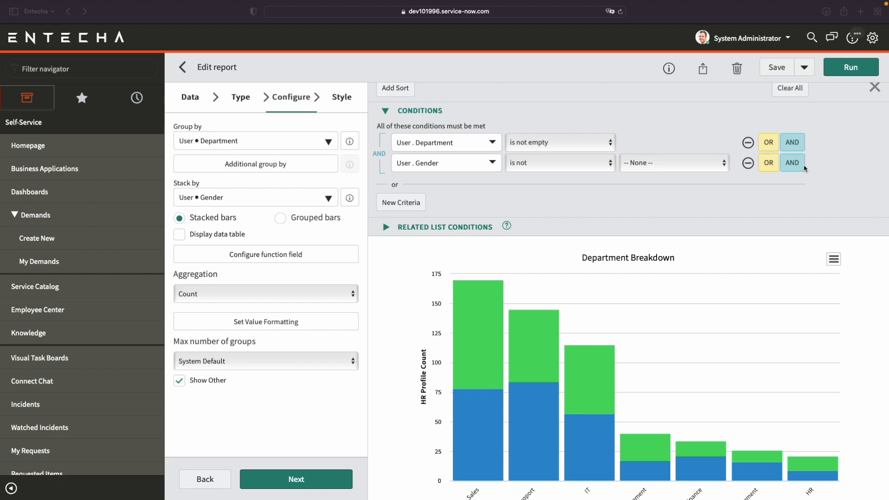
pyautogui.scroll(2, 821, 200)
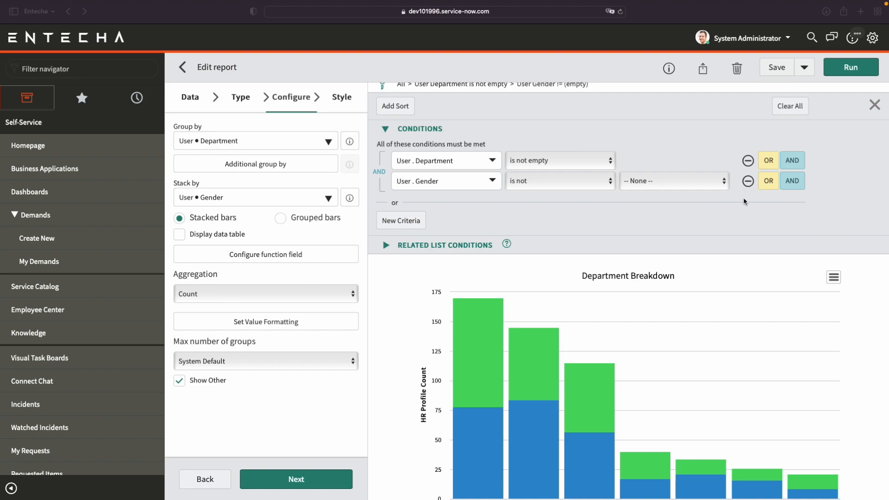
pyautogui.scroll(2, 743, 197)
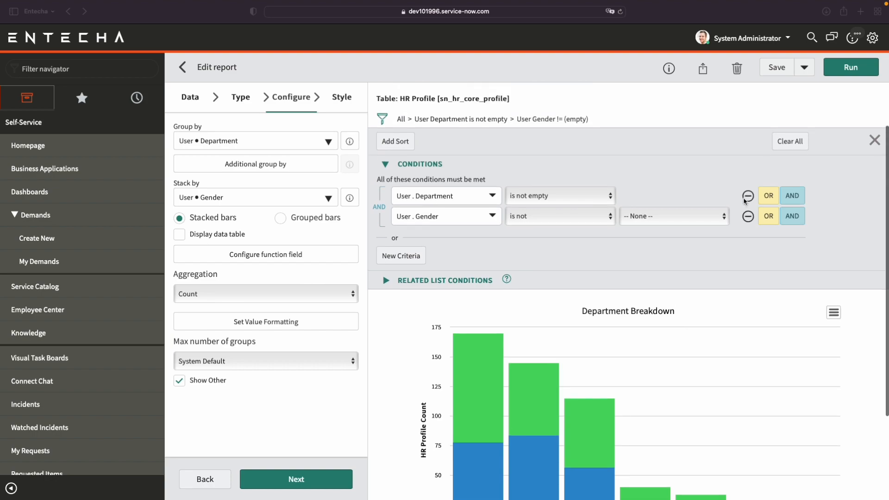
pyautogui.click(777, 68)
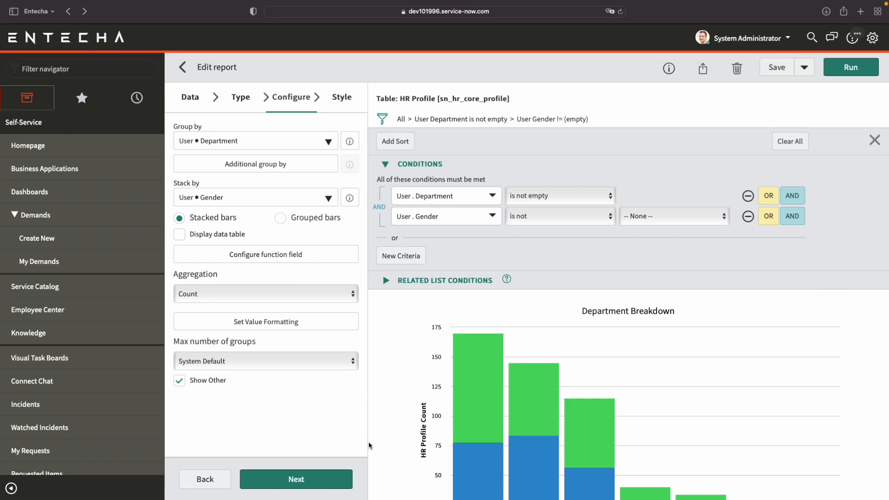
# Set the report's chart color palette to "Oranges dark to light (8)" in the style settings and run the report.
pyautogui.click(326, 481)
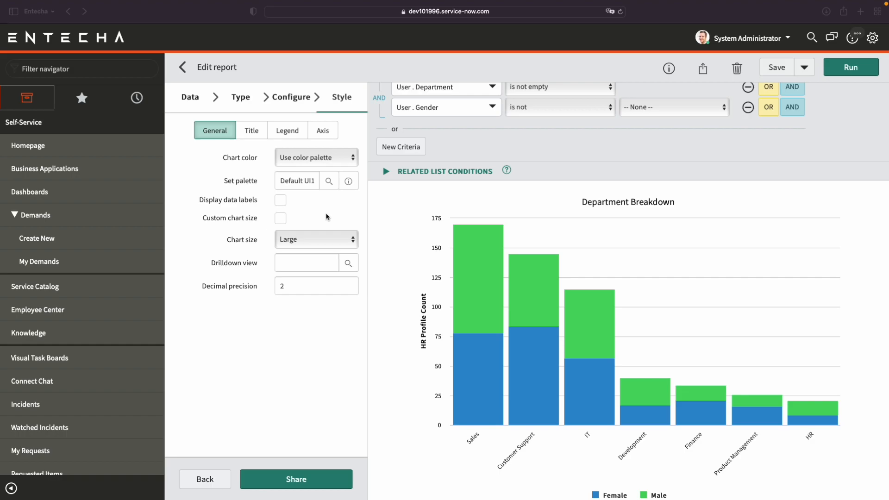
pyautogui.click(331, 182)
pyautogui.click(329, 181)
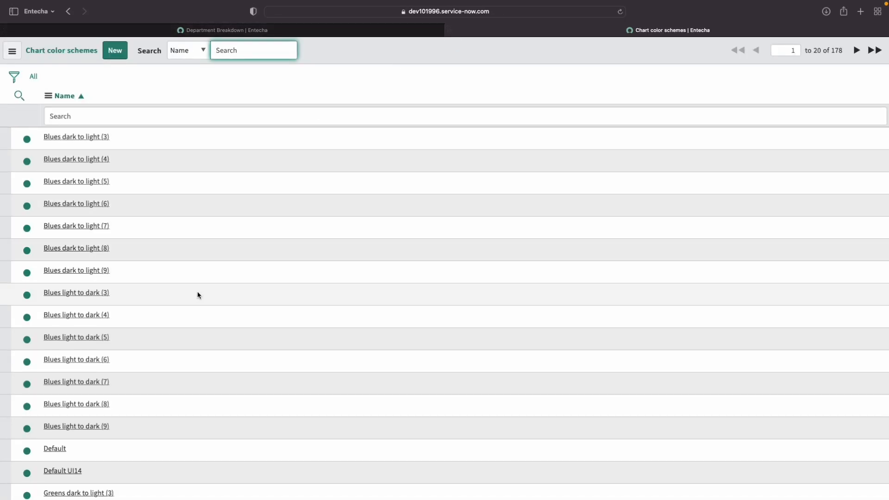
pyautogui.scroll(-3, 198, 295)
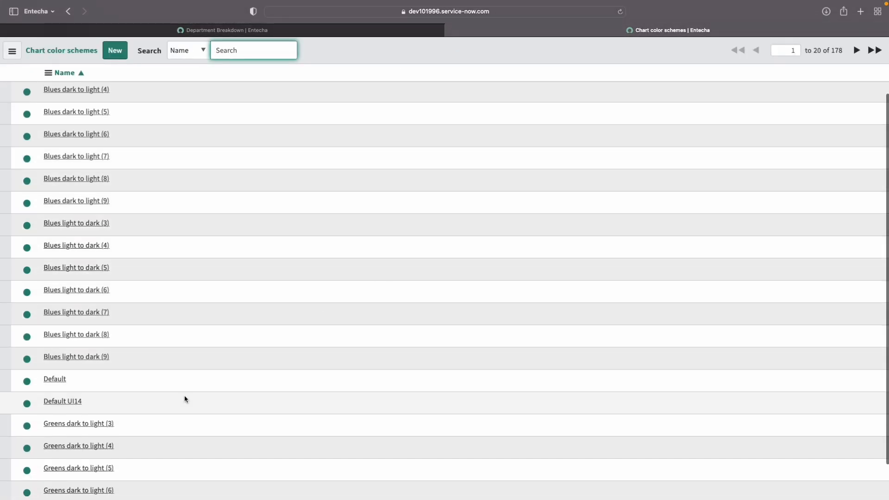
pyautogui.click(856, 50)
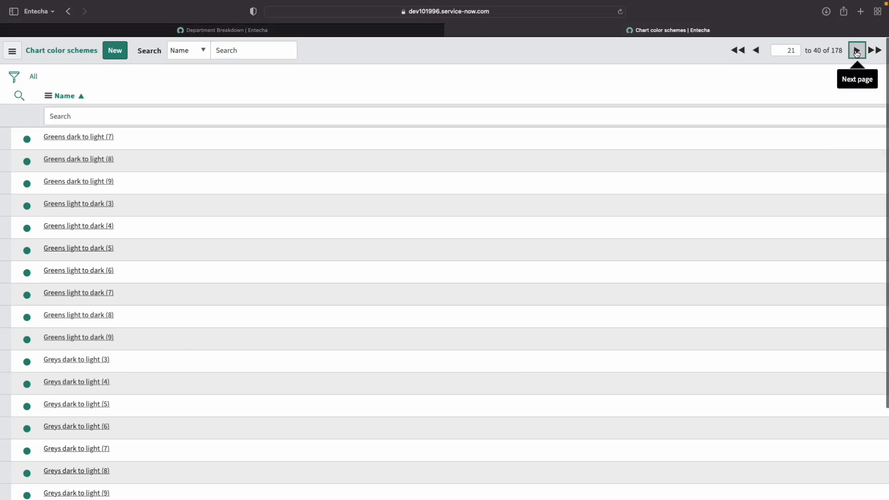
pyautogui.click(857, 51)
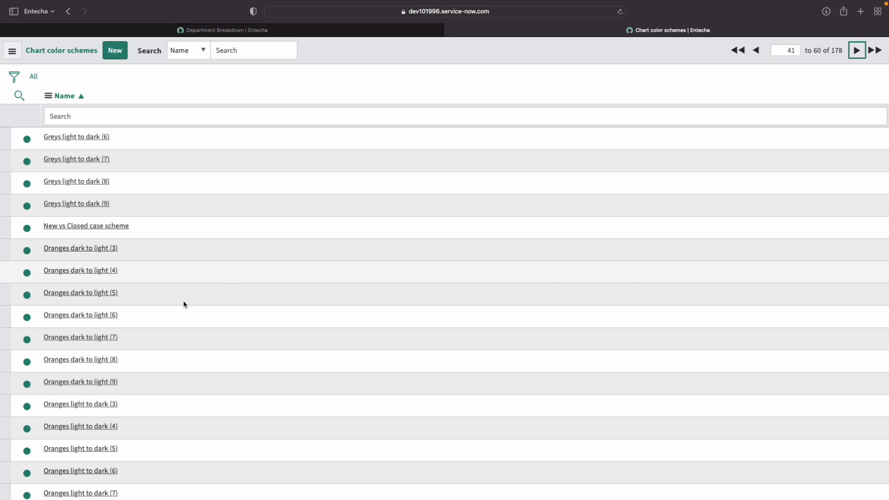
pyautogui.click(98, 360)
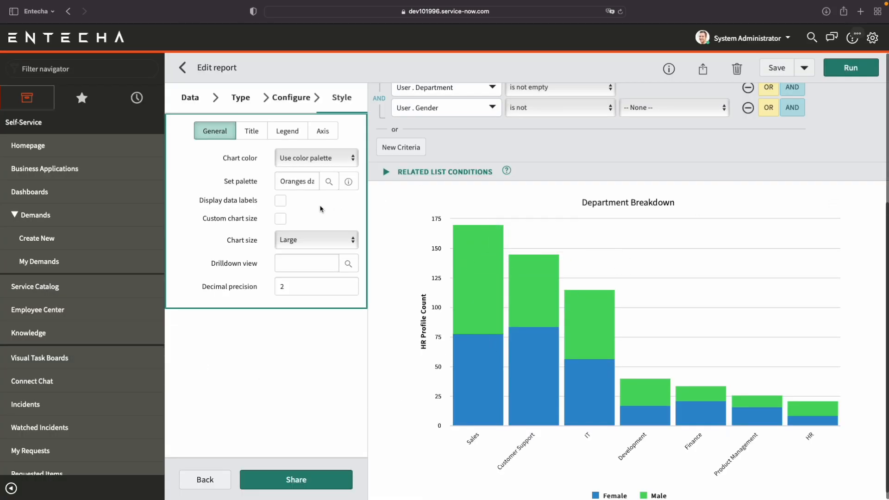
pyautogui.click(847, 75)
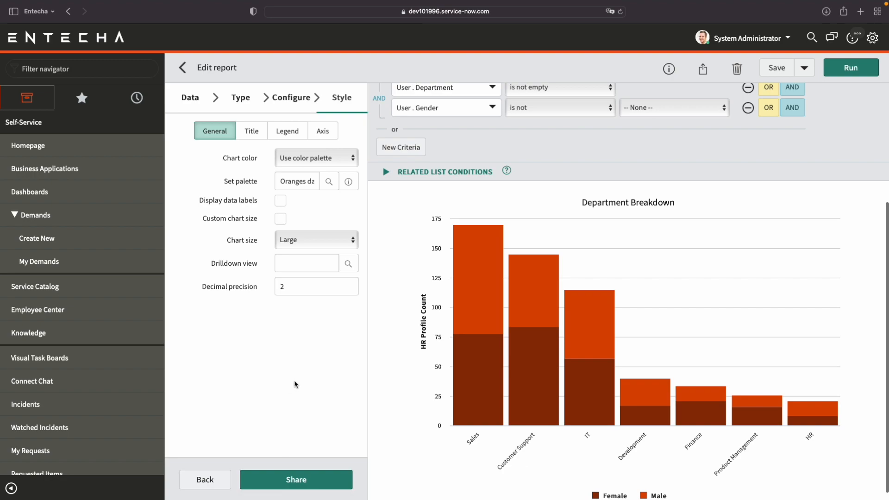
# Display data labels on the chart, place them in the middle of the bars, and rerun the report.
pyautogui.click(280, 201)
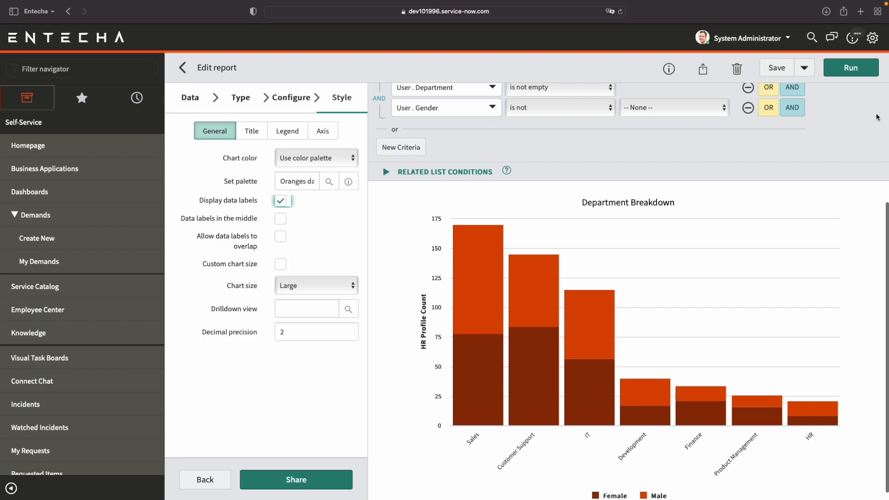
pyautogui.click(854, 70)
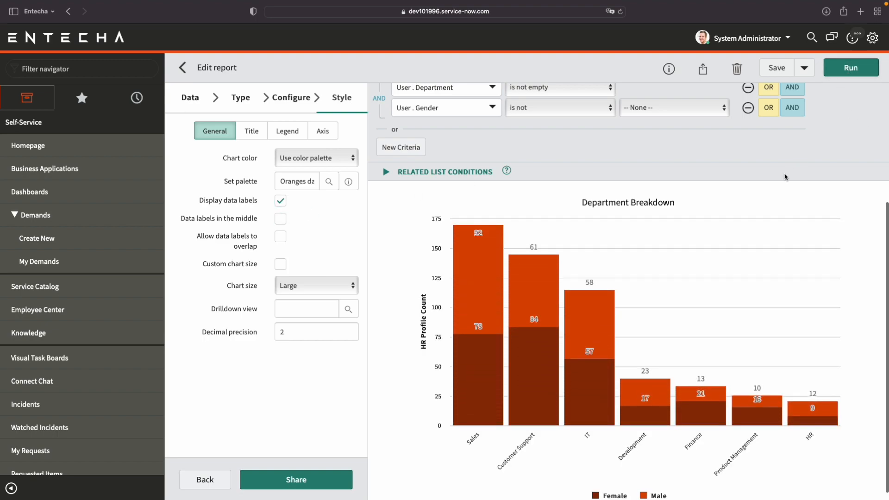
pyautogui.click(280, 218)
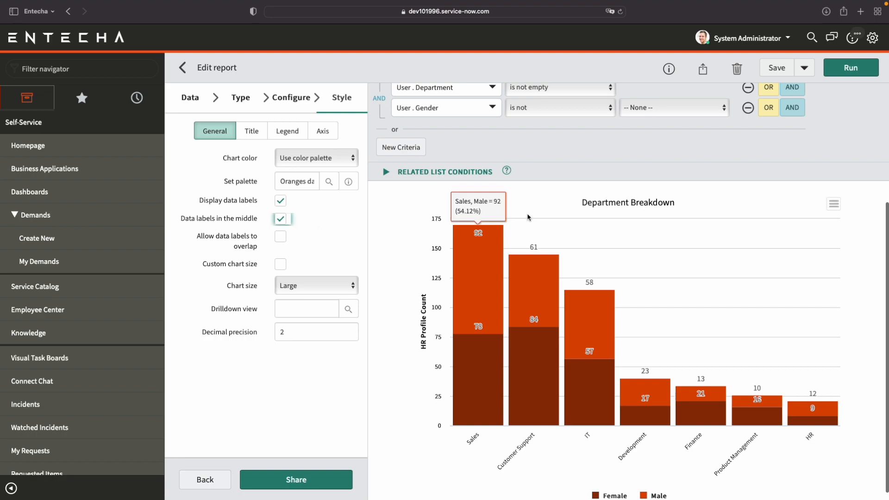
pyautogui.click(837, 74)
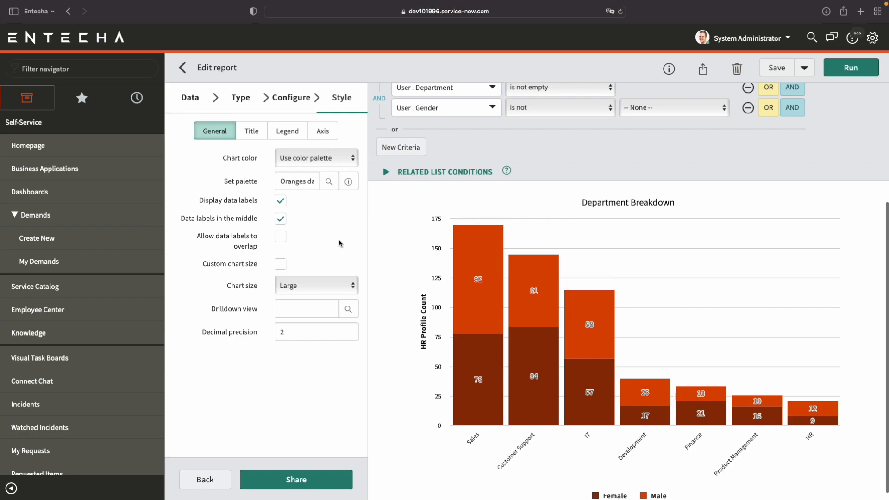
# Try the Medium chart size, and restore the Large size with a fresh run of the report.
pyautogui.click(336, 284)
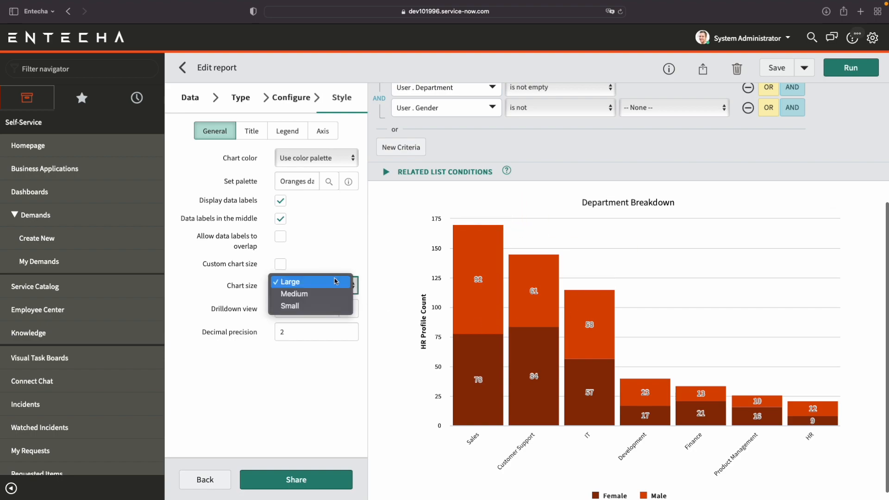
pyautogui.click(336, 296)
pyautogui.click(851, 68)
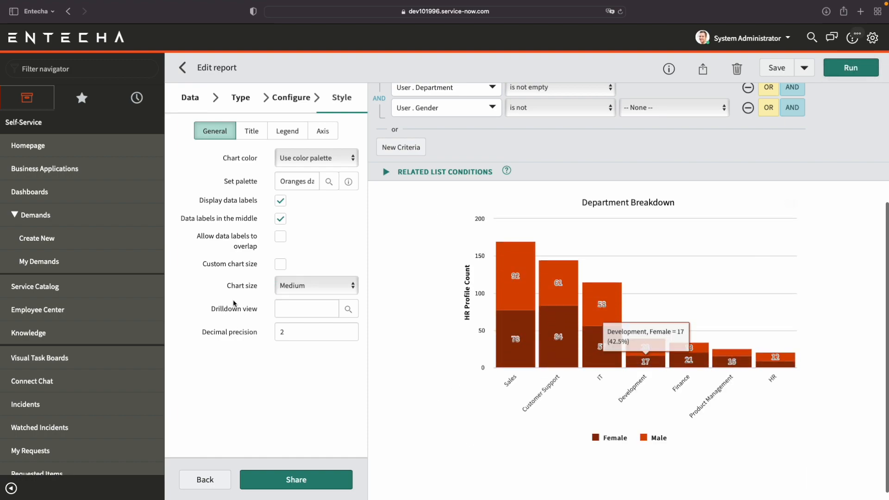
pyautogui.click(306, 295)
pyautogui.click(315, 270)
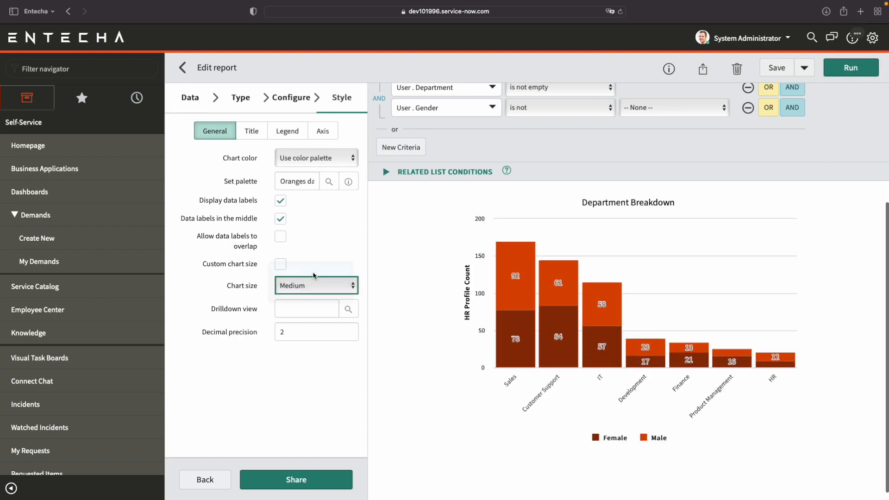
pyautogui.click(851, 67)
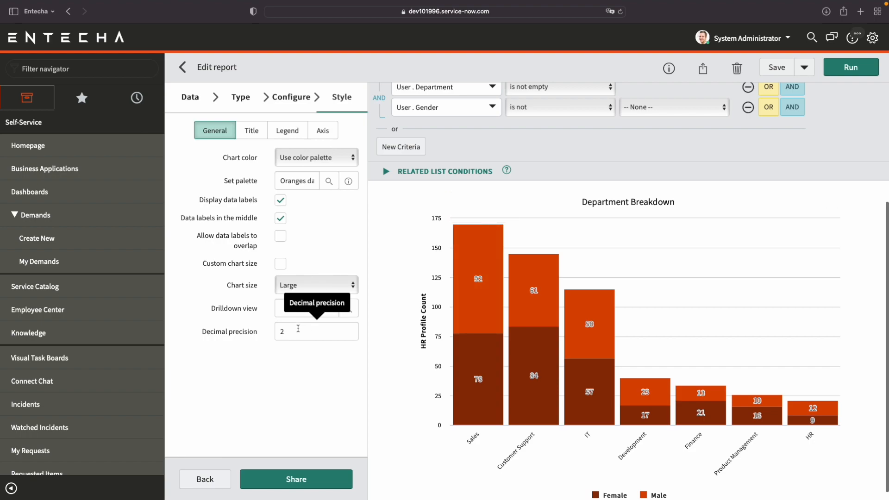
# Review the report's title, legend and X axis style options, keeping the chart title on "Report only", and save the report.
pyautogui.click(256, 131)
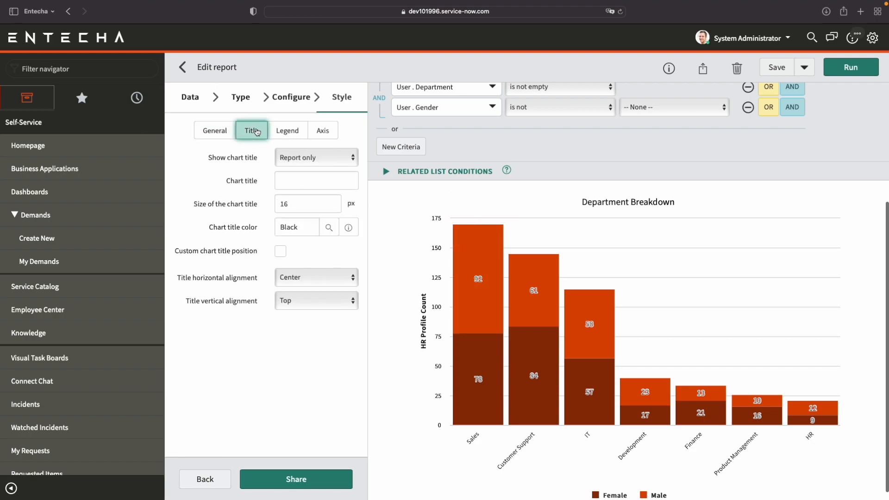
pyautogui.click(316, 158)
pyautogui.click(305, 362)
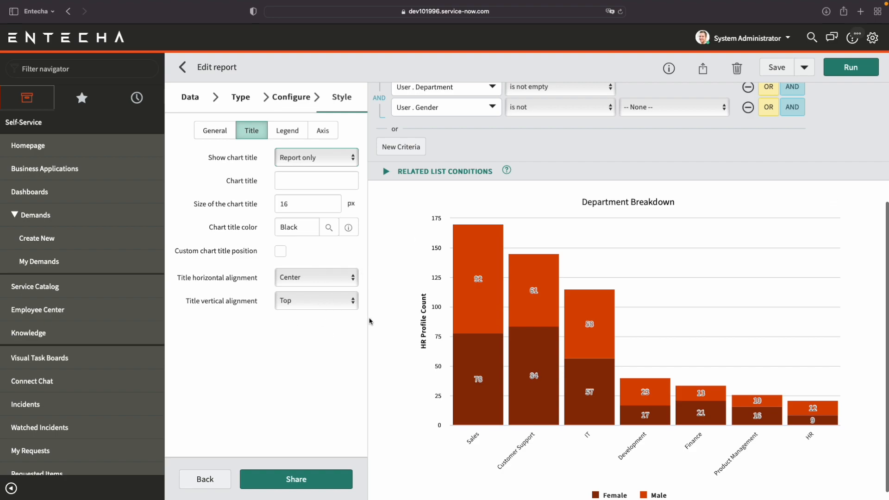
pyautogui.click(296, 130)
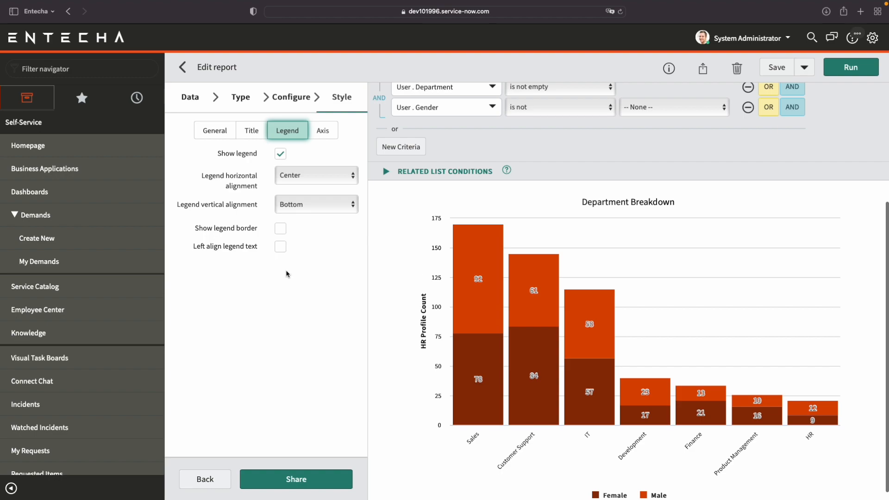
pyautogui.click(329, 130)
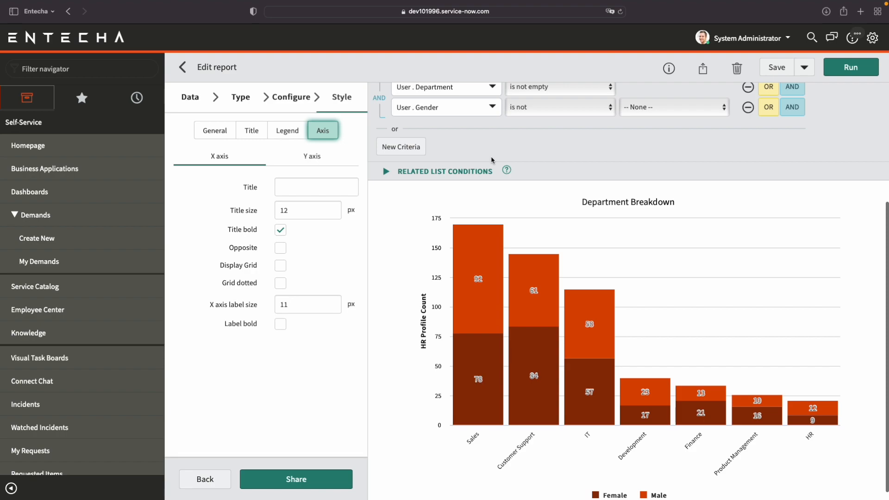
pyautogui.scroll(1, 739, 147)
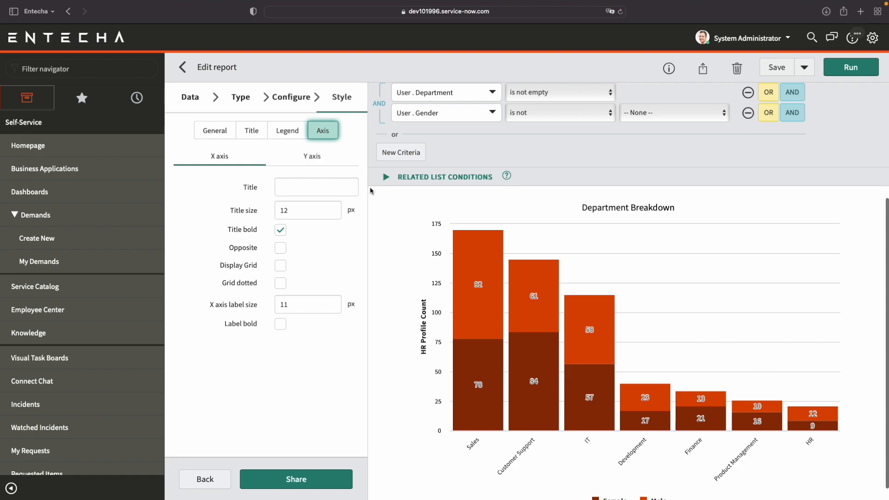
pyautogui.click(780, 70)
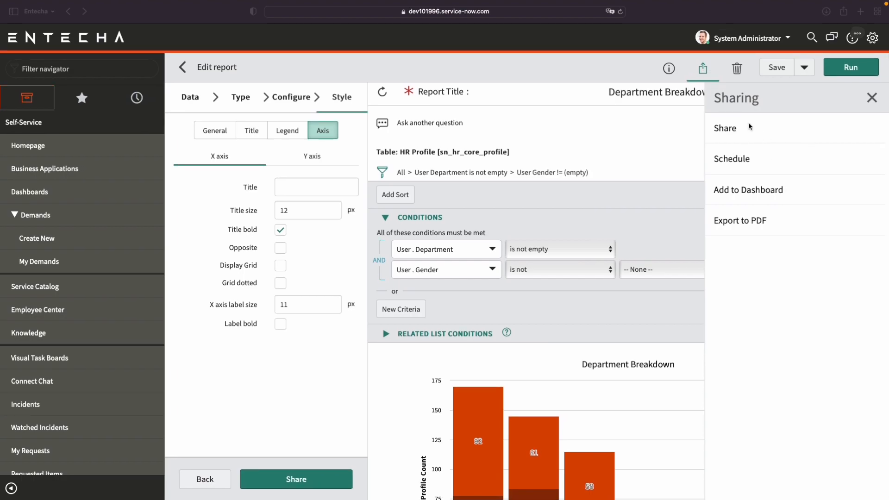
# Set the report's sharing visibility to Groups and Users, and look through the groups available for sharing.
pyautogui.click(766, 130)
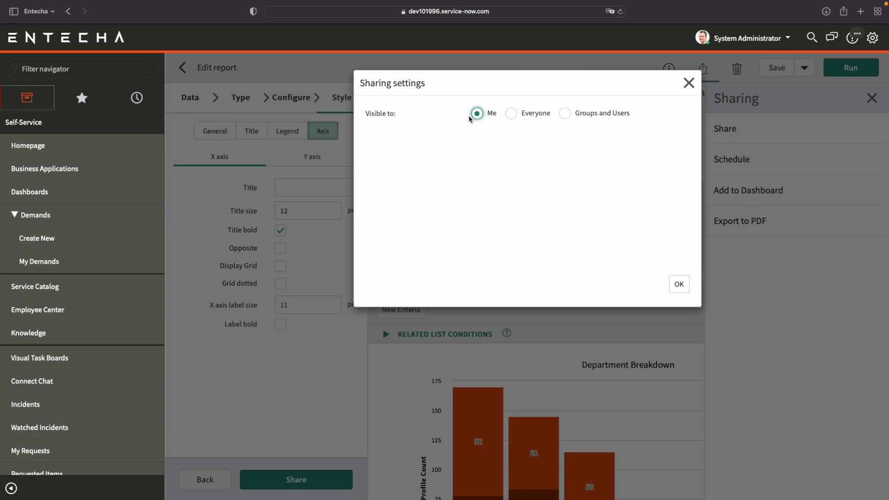
pyautogui.click(515, 117)
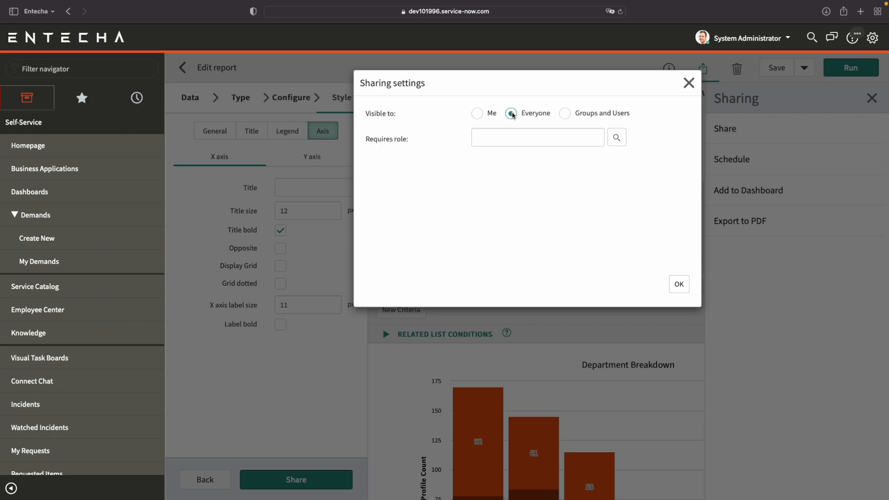
pyautogui.click(564, 113)
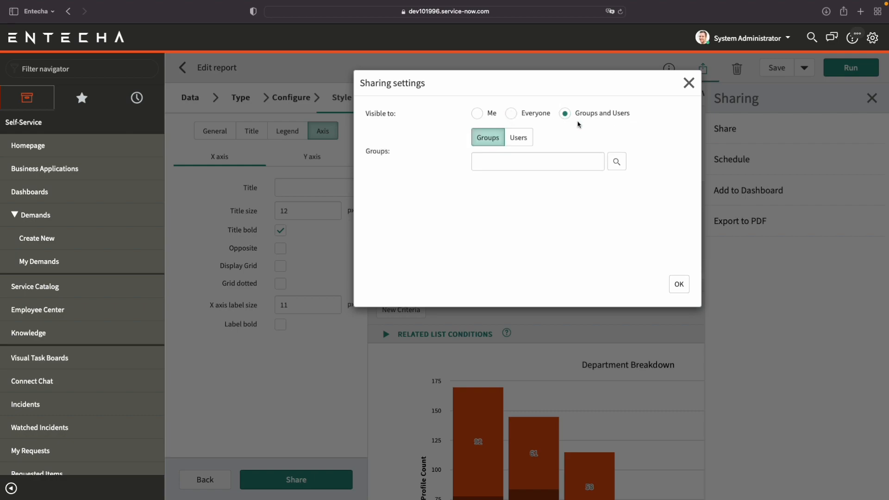
pyautogui.click(616, 162)
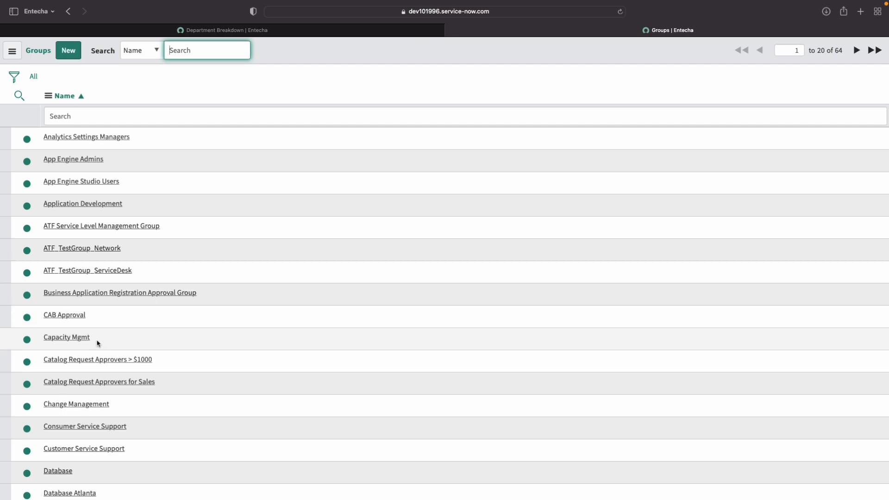
pyautogui.click(449, 30)
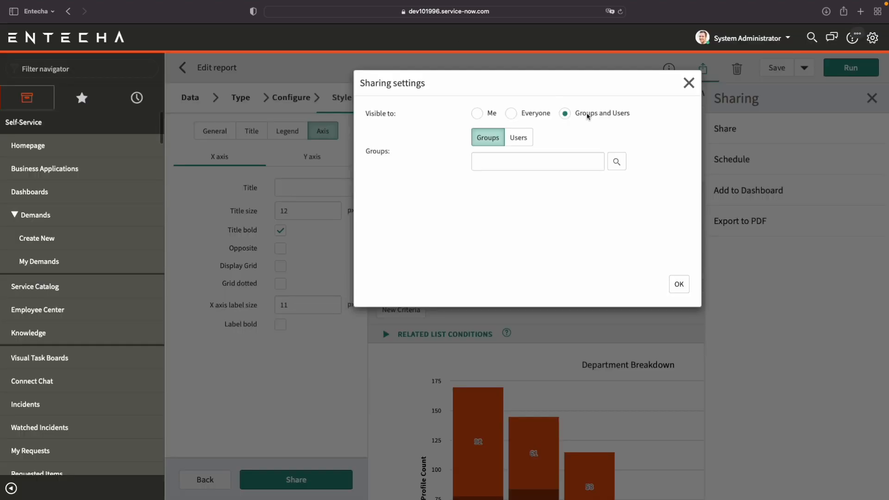
# Add the first user in the Users list to the users the report is shared with.
pyautogui.click(517, 139)
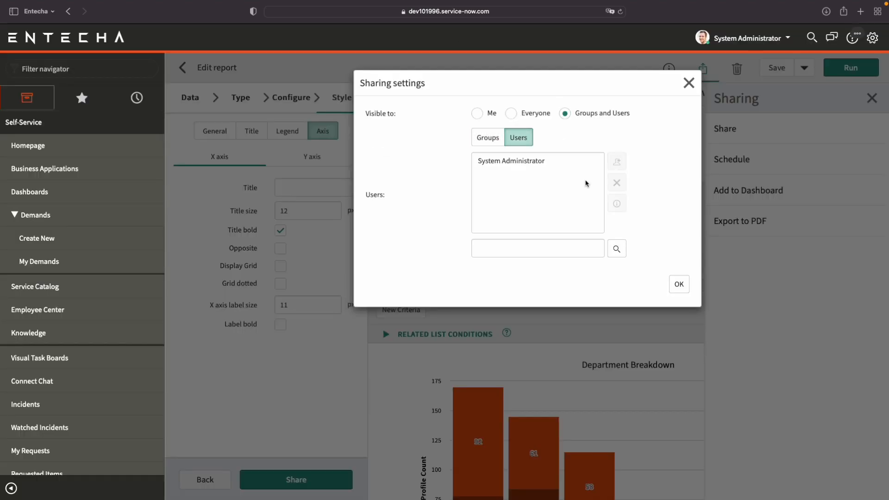
pyautogui.click(618, 250)
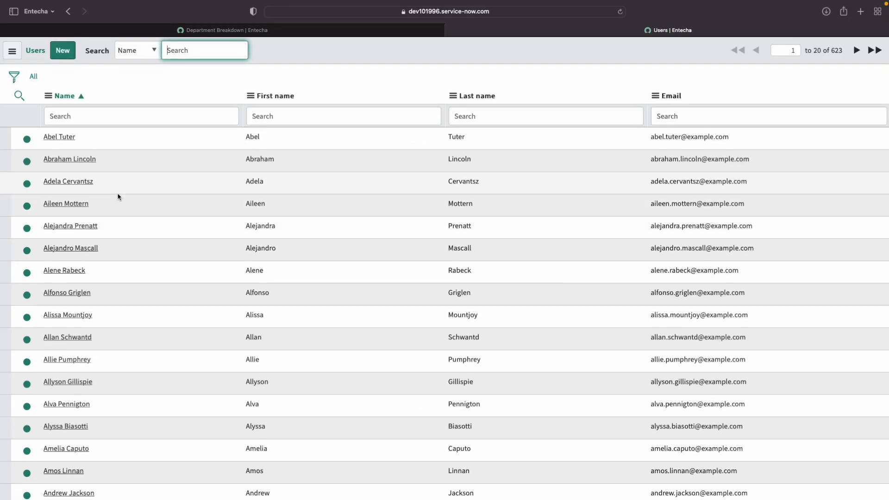
pyautogui.click(66, 138)
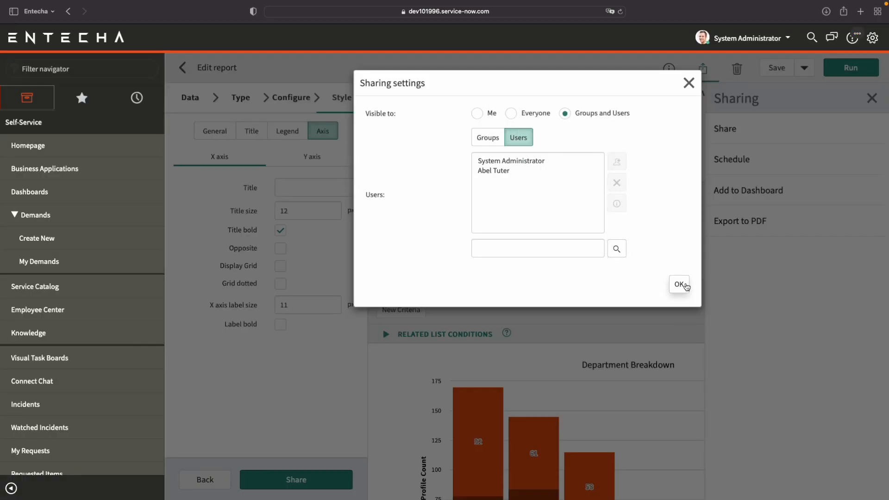
# Confirm the report's sharing settings and start scheduling an email containing the report.
pyautogui.click(678, 285)
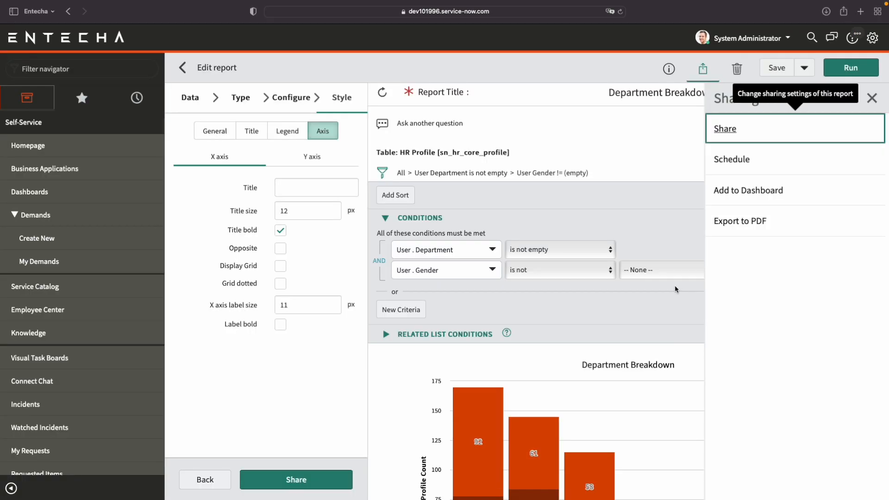
pyautogui.click(770, 169)
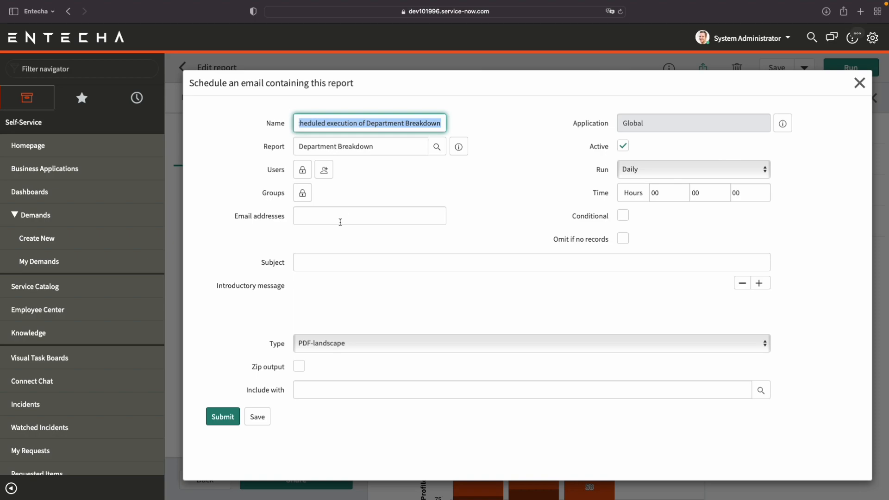
# Look through the scheduled email's fields and run frequencies, and try out the "Omit if no records" option.
pyautogui.scroll(-1, 516, 214)
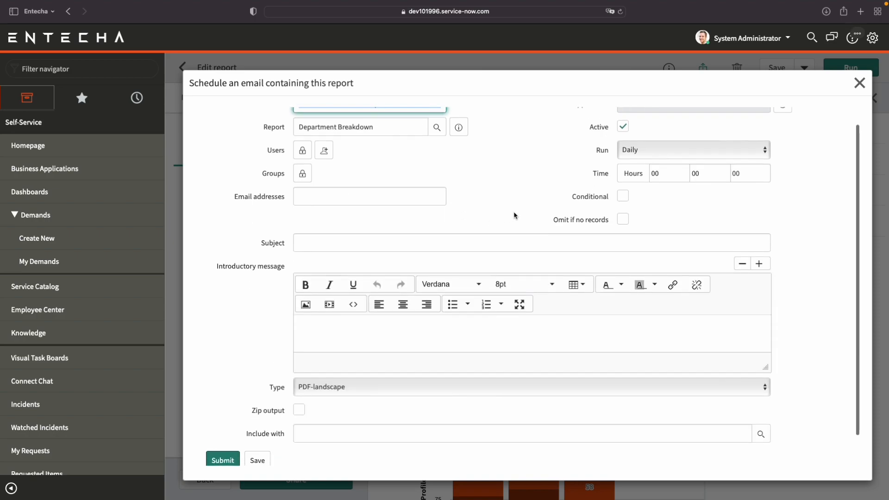
pyautogui.scroll(1, 582, 185)
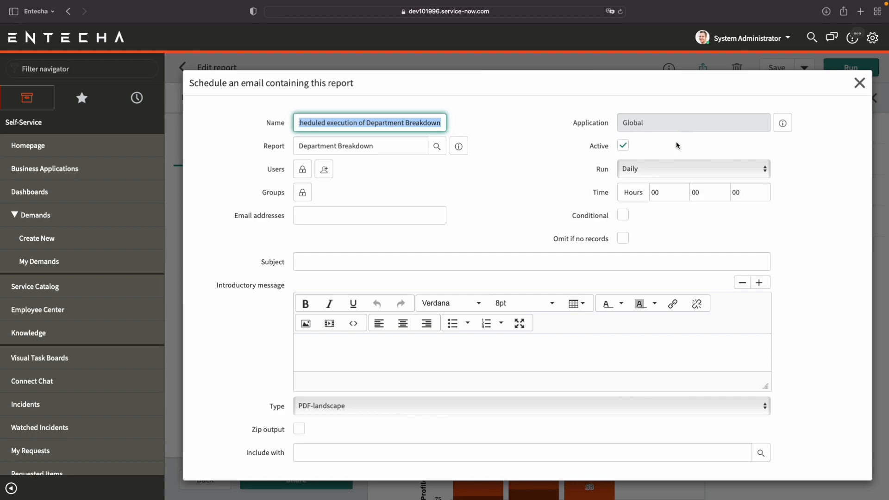
pyautogui.click(666, 169)
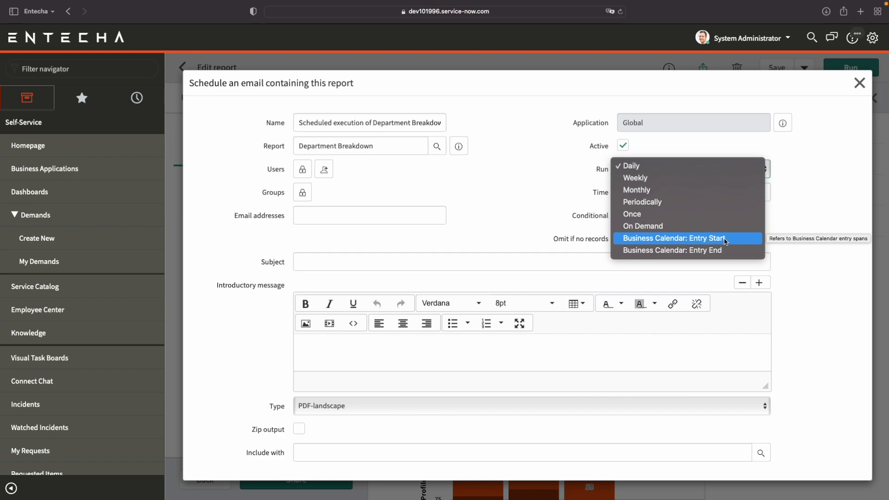
pyautogui.click(545, 194)
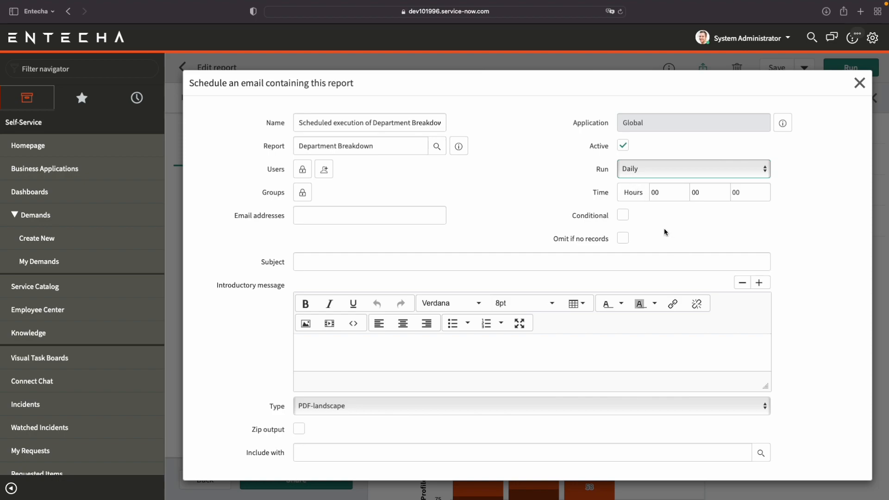
pyautogui.click(623, 238)
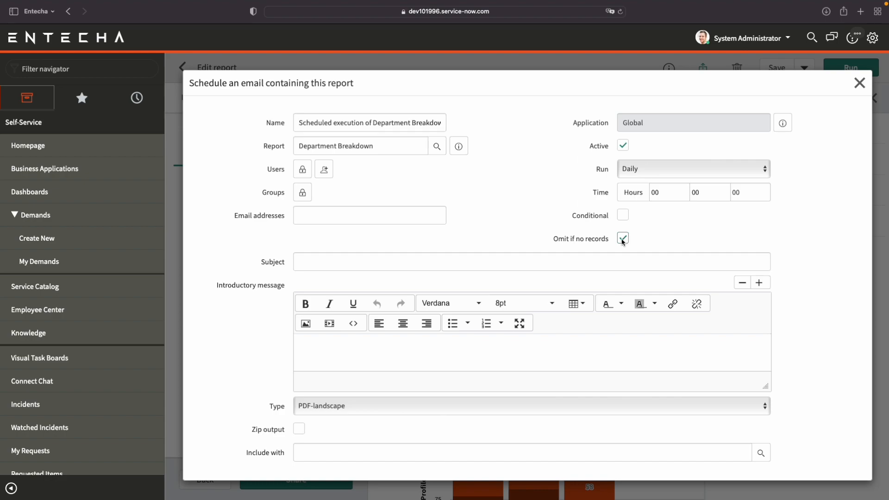
pyautogui.click(622, 238)
# Enter "Test" as both the subject and the introductory message of the scheduled email.
pyautogui.scroll(-2, 416, 250)
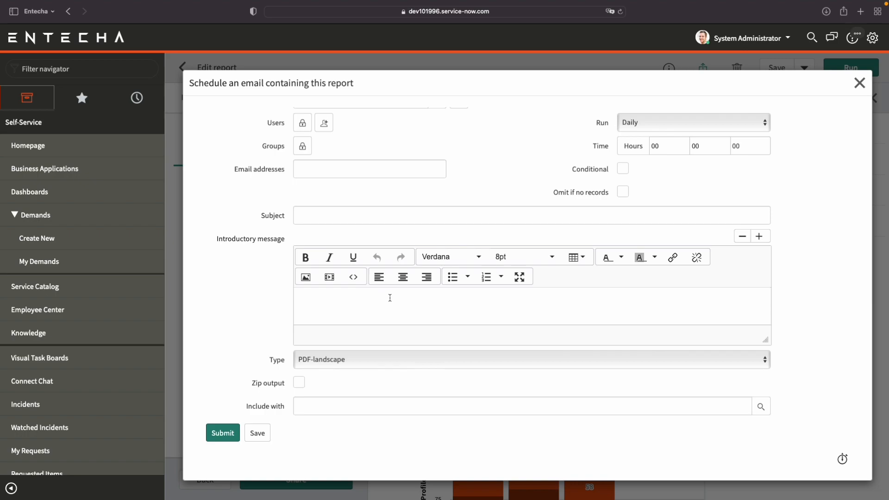
pyautogui.click(397, 216)
pyautogui.write('tEST')
pyautogui.press('BackSpace')
pyautogui.press('BackSpace')
pyautogui.press('BackSpace')
pyautogui.press('BackSpace')
pyautogui.write('Test')
pyautogui.press('Tab')
pyautogui.write('tEST')
pyautogui.press('BackSpace')
pyautogui.press('BackSpace')
pyautogui.press('BackSpace')
pyautogui.press('BackSpace')
pyautogui.write('Test')
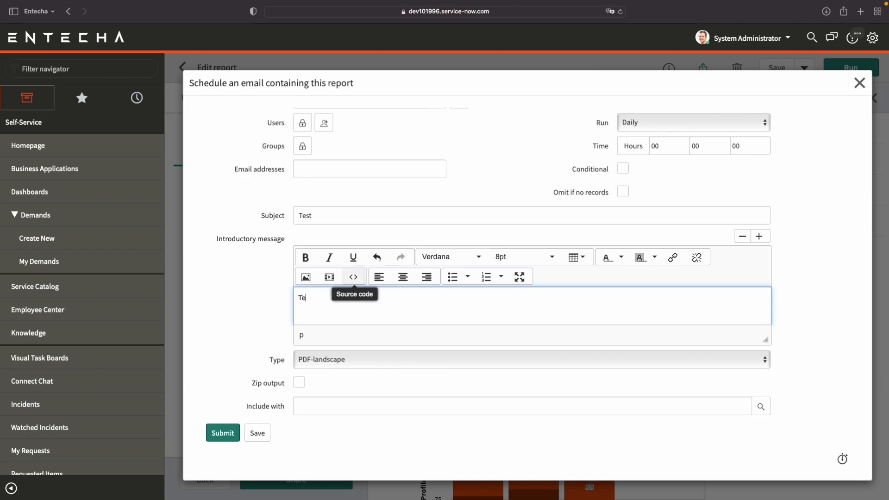
# Review the output types offered for the scheduled email, and close the form without submitting it.
pyautogui.scroll(-1, 695, 262)
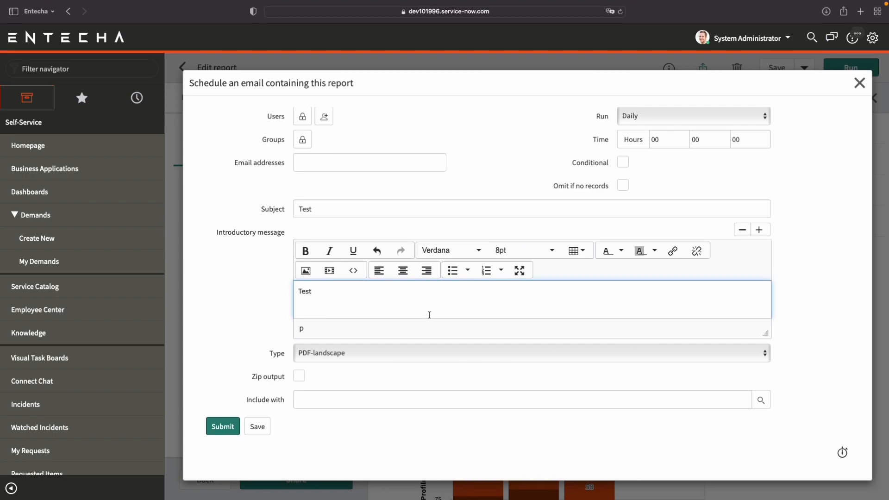
pyautogui.click(323, 353)
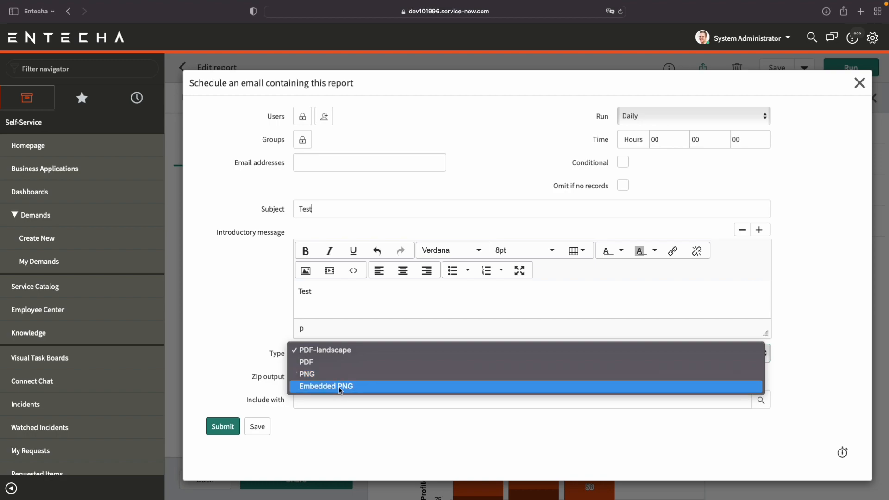
pyautogui.click(254, 370)
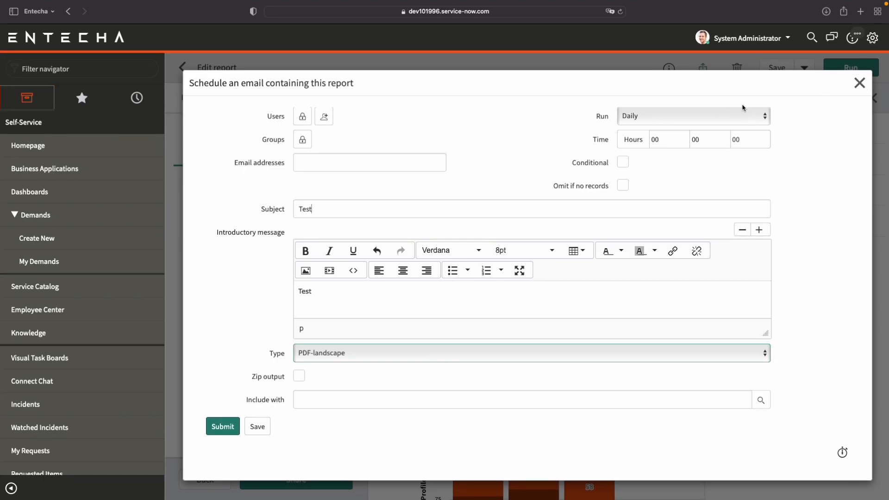
pyautogui.click(859, 83)
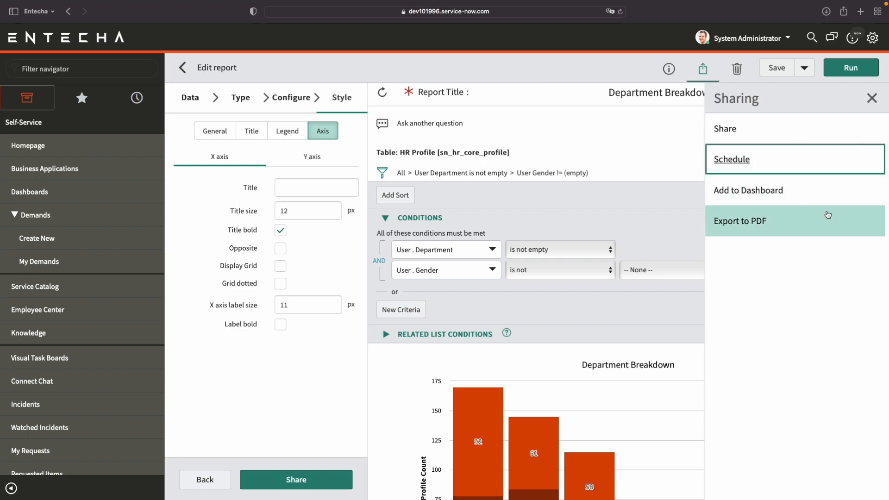
# Review the orientation and delivery options for exporting the report to PDF, and close them without exporting.
pyautogui.click(762, 221)
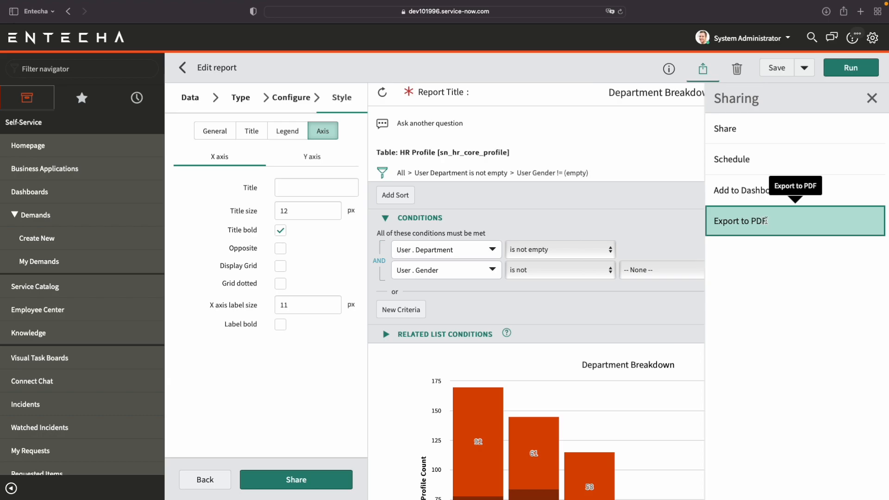
pyautogui.click(765, 221)
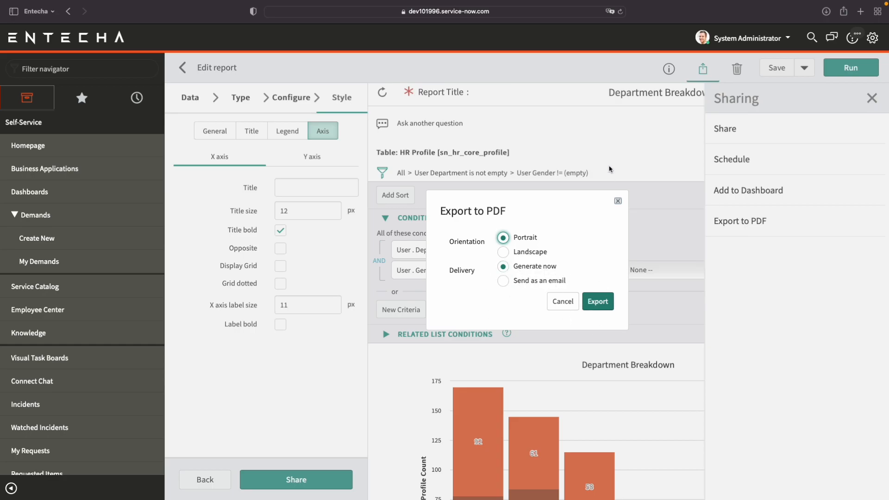
pyautogui.click(617, 203)
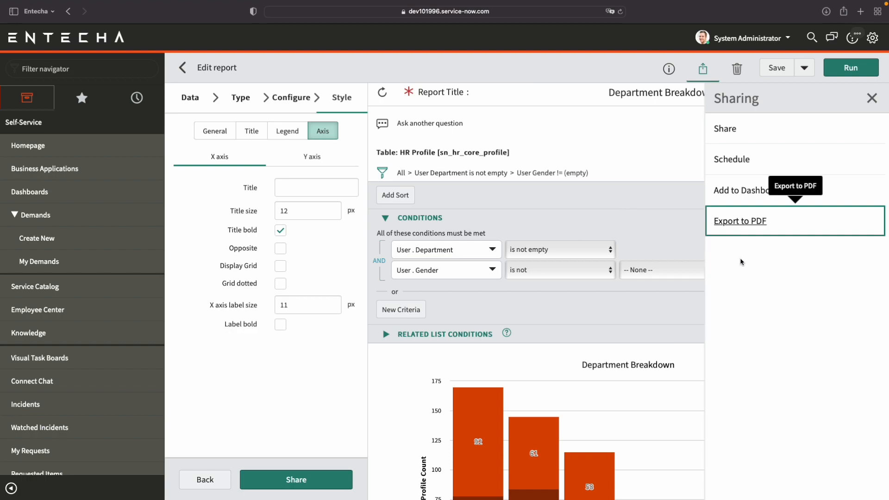
pyautogui.click(768, 306)
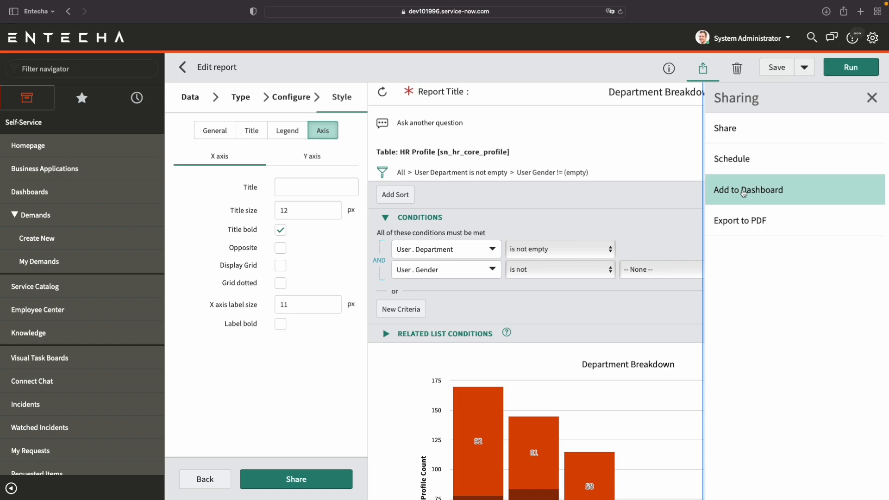
# Save the report, and search My reports for titles containing "department".
pyautogui.click(772, 70)
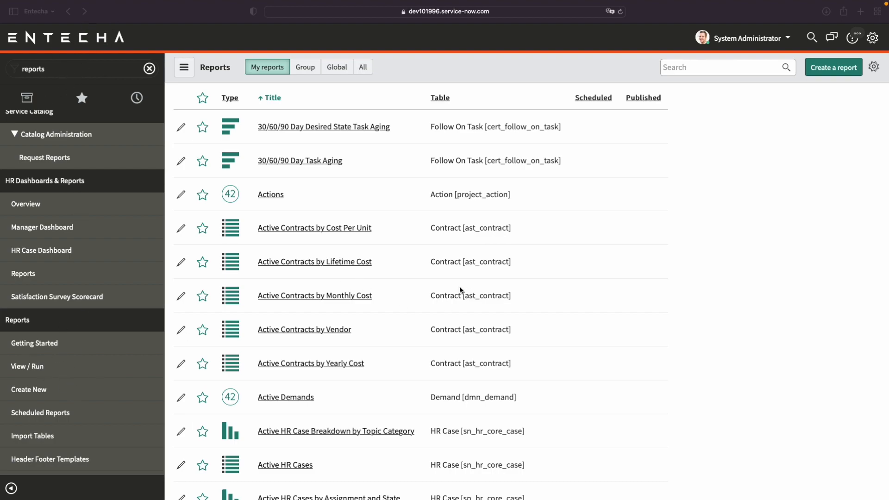
pyautogui.click(704, 66)
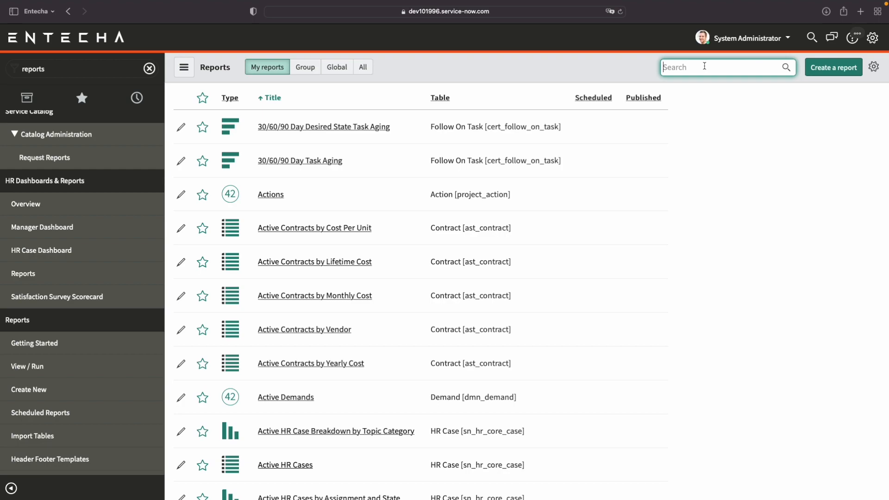
pyautogui.write('depart')
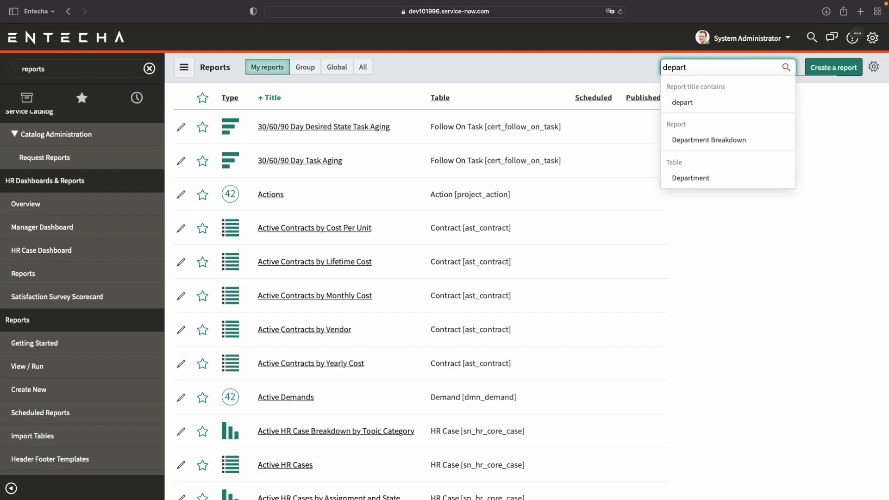
pyautogui.write('ment')
pyautogui.scroll(-1, 712, 139)
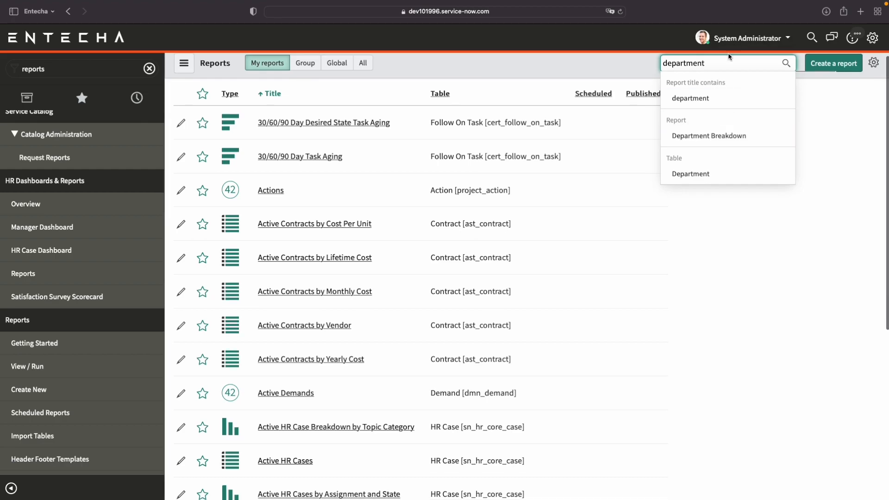
pyautogui.press('Return')
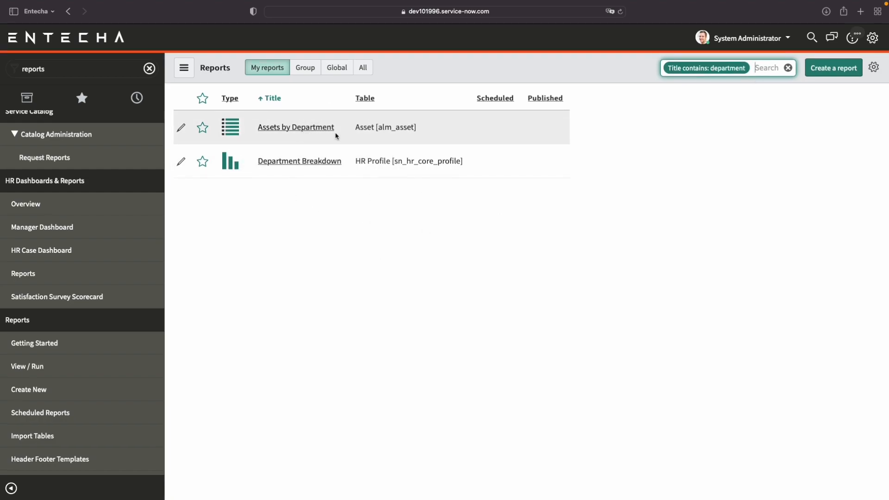
# Mark the Department Breakdown report as a favorite, and check the navigator's favorites.
pyautogui.click(231, 162)
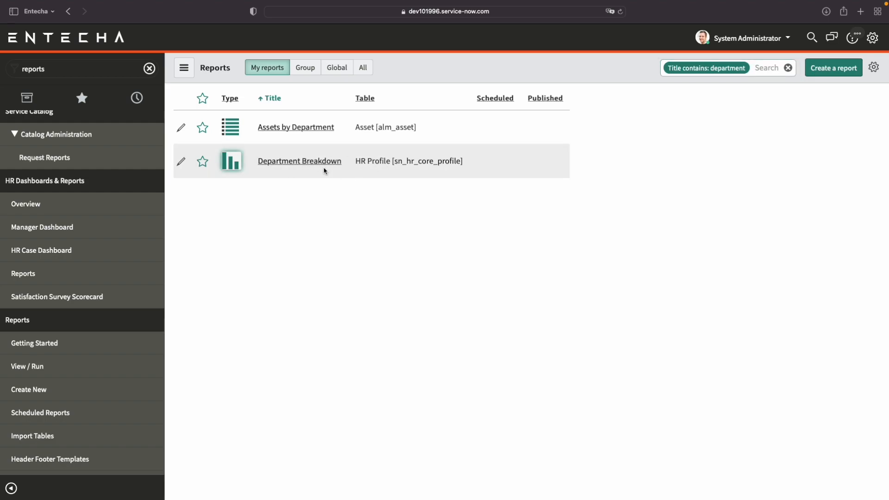
pyautogui.click(203, 162)
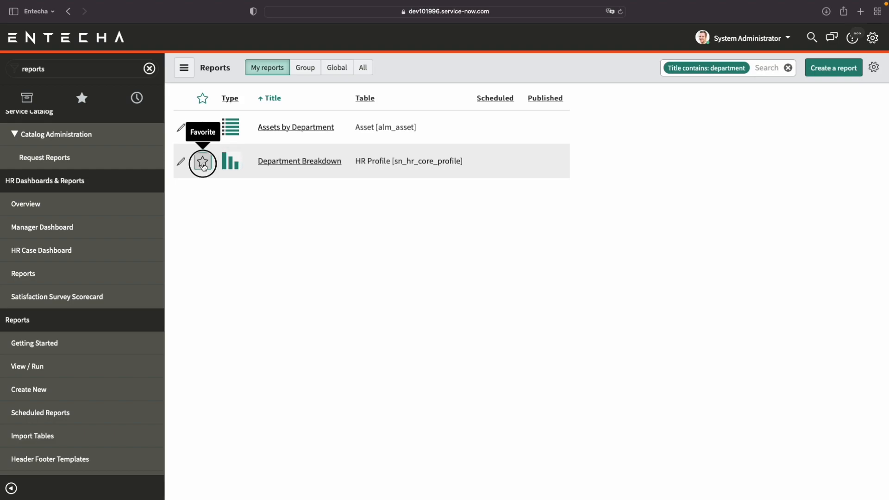
pyautogui.click(95, 103)
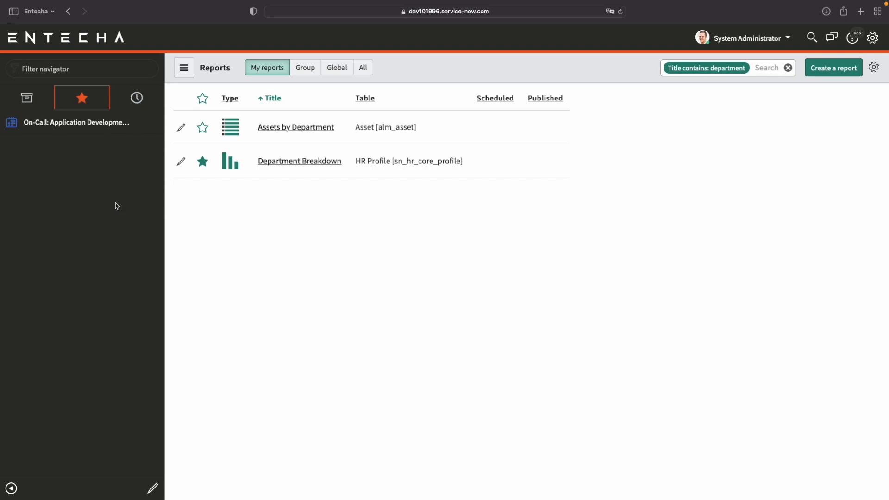
# Reload the page to filter the full reports list to favorites only, and clear that filter again.
pyautogui.press('super+r')
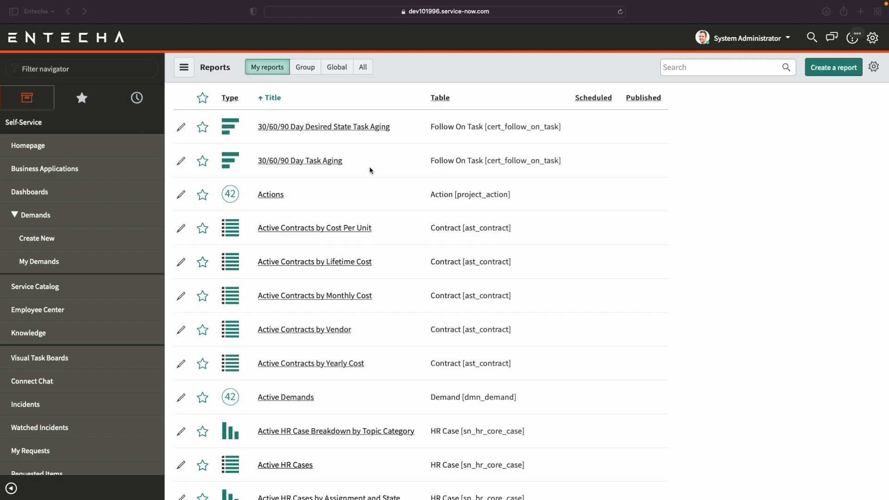
pyautogui.click(205, 99)
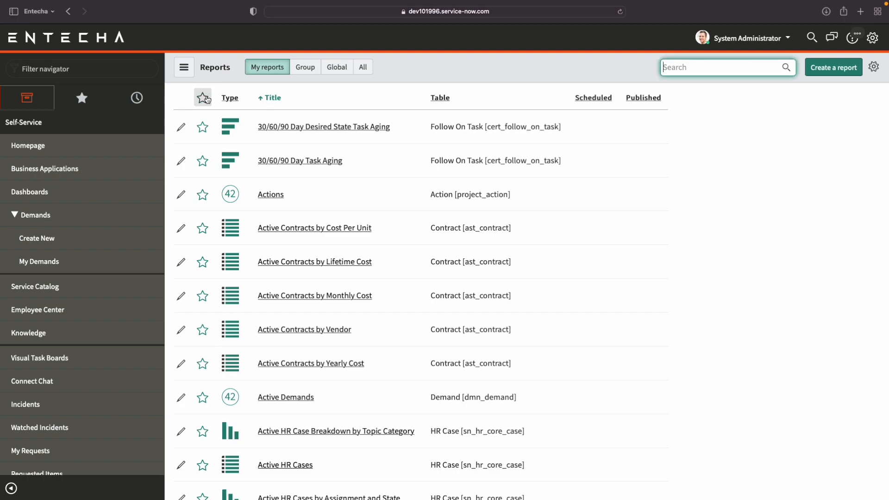
pyautogui.click(204, 98)
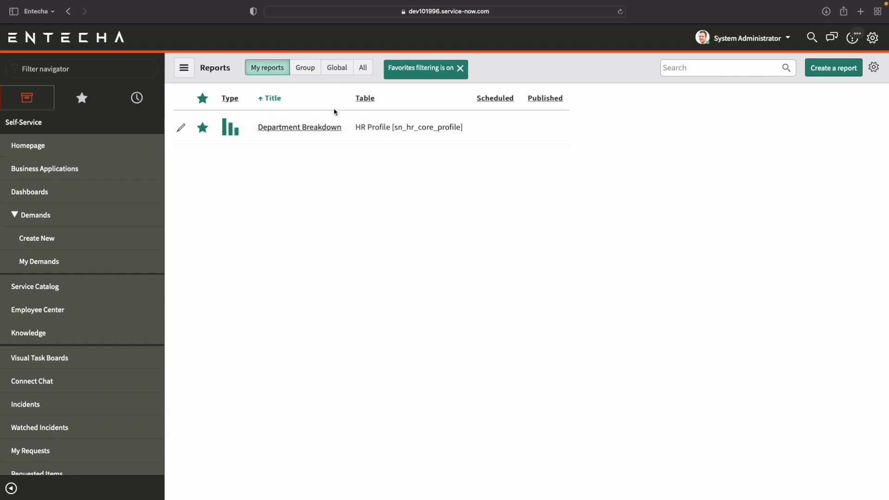
pyautogui.click(206, 99)
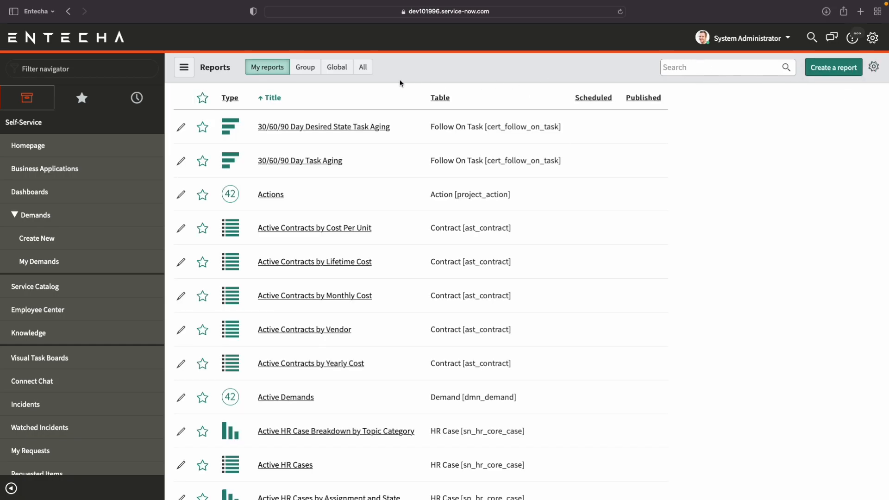
# Sort the reports list by table, look through it, and sort it by report type.
pyautogui.click(447, 100)
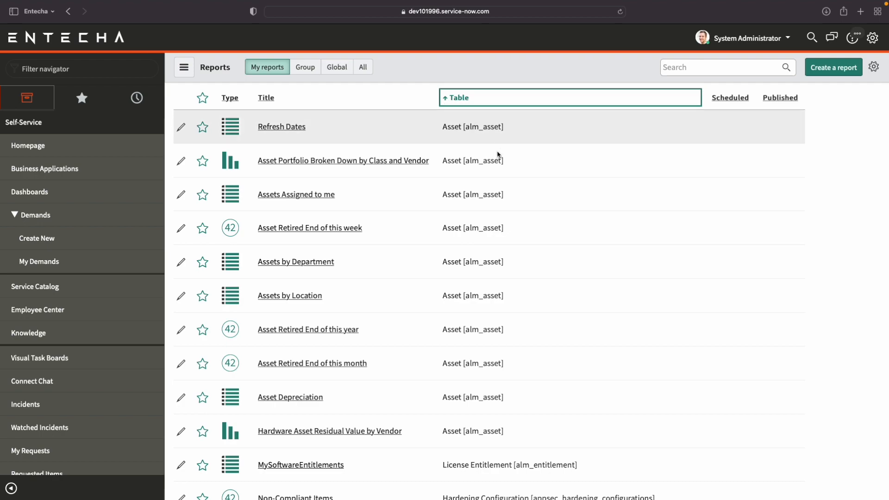
pyautogui.scroll(-3, 552, 226)
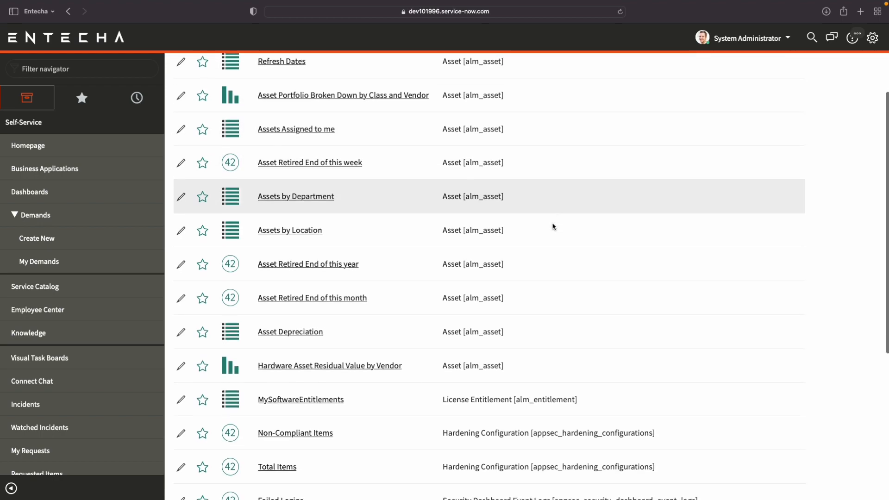
pyautogui.scroll(3, 552, 227)
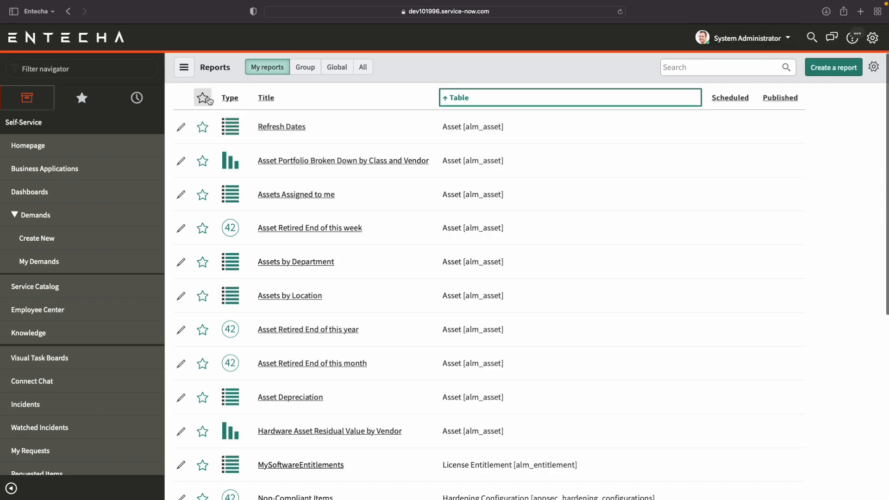
pyautogui.click(238, 98)
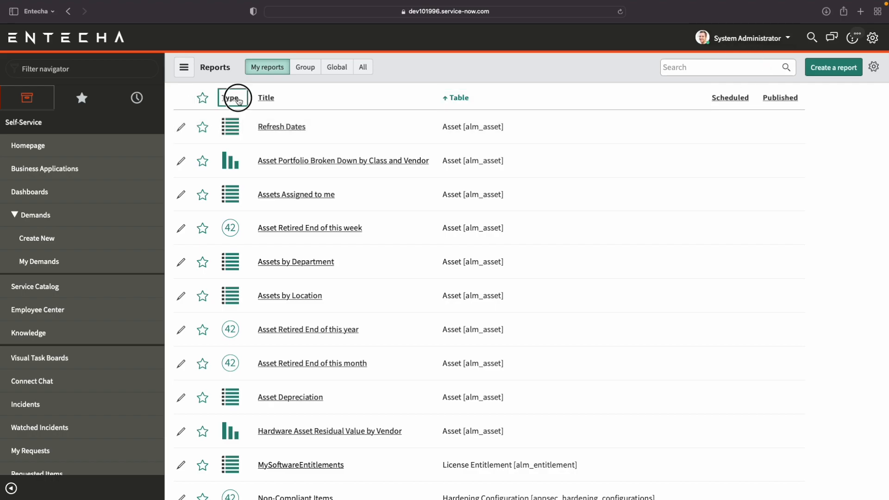